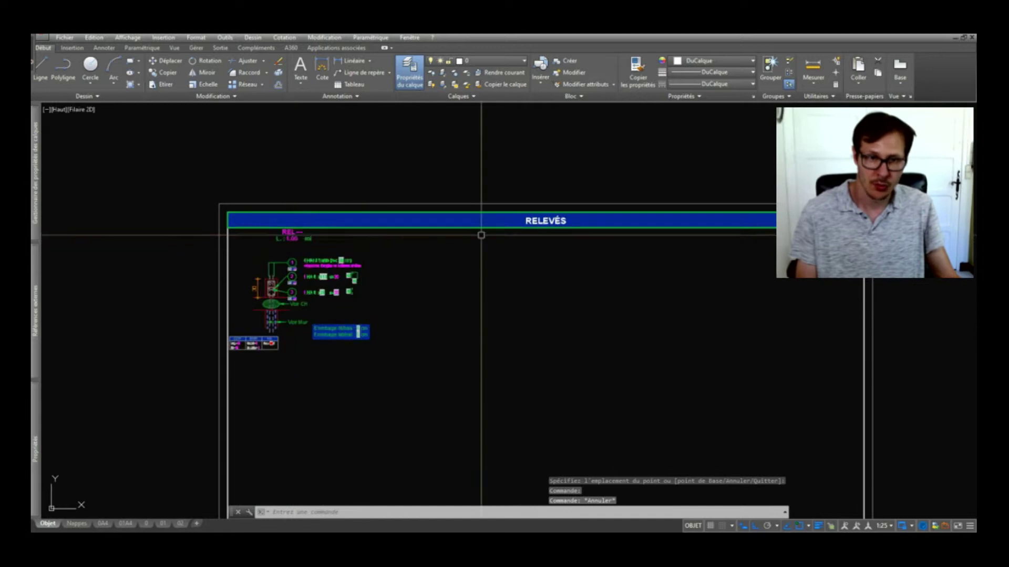
# Change the title block's heading to RELEVÉS BA
pyautogui.doubleClick(565, 222)
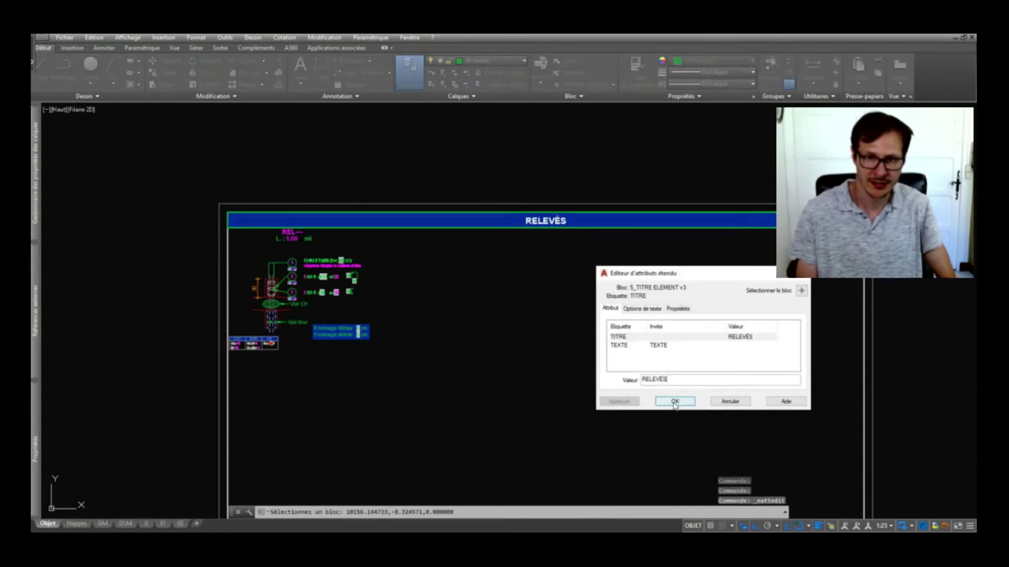
pyautogui.click(680, 404)
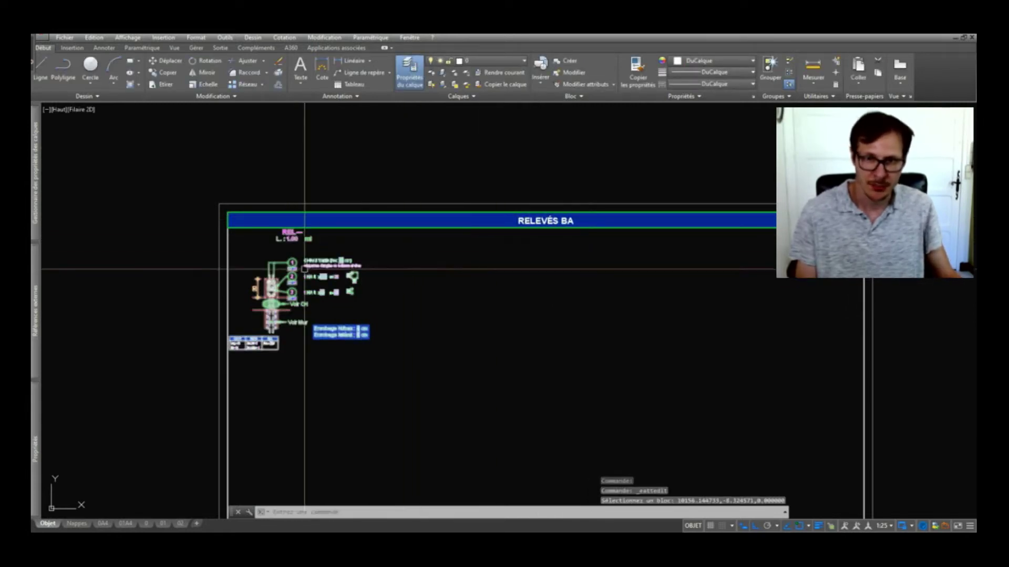
# Switch the reinforcement detail block to Elément à l'échelle and back to Elément sans échelle
pyautogui.scroll(3, 289, 236)
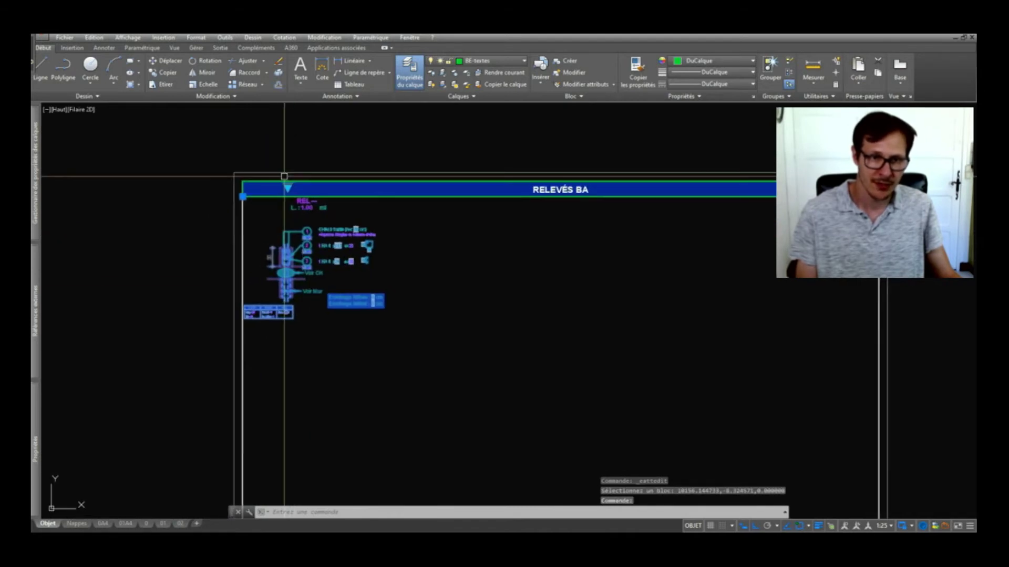
pyautogui.click(294, 169)
pyautogui.click(294, 169)
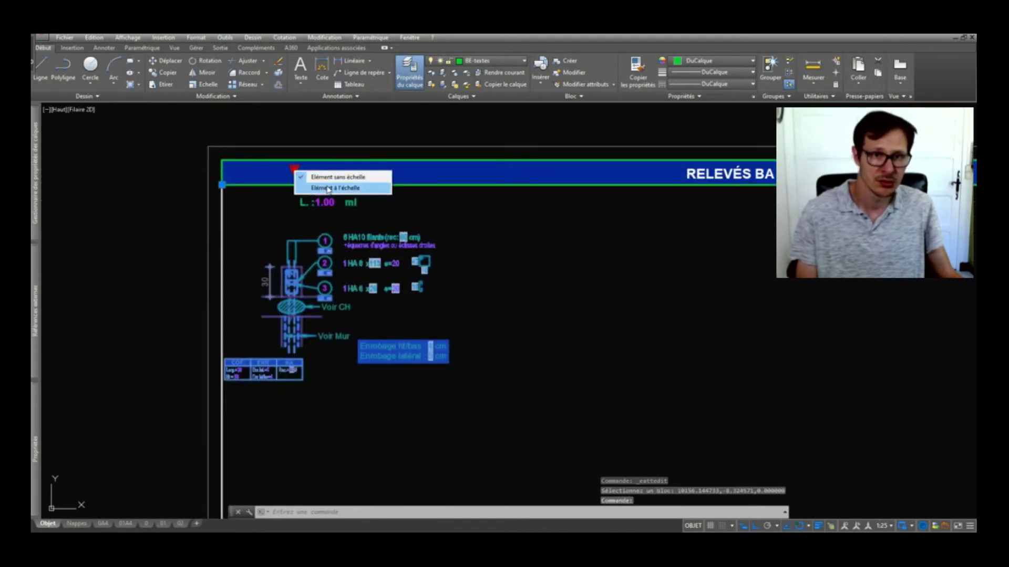
pyautogui.click(329, 190)
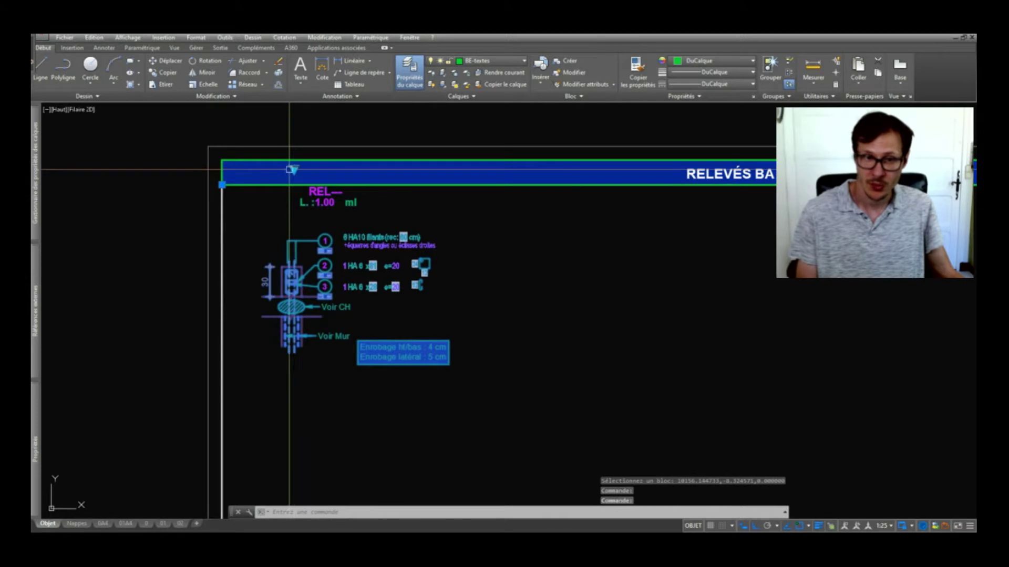
pyautogui.click(338, 178)
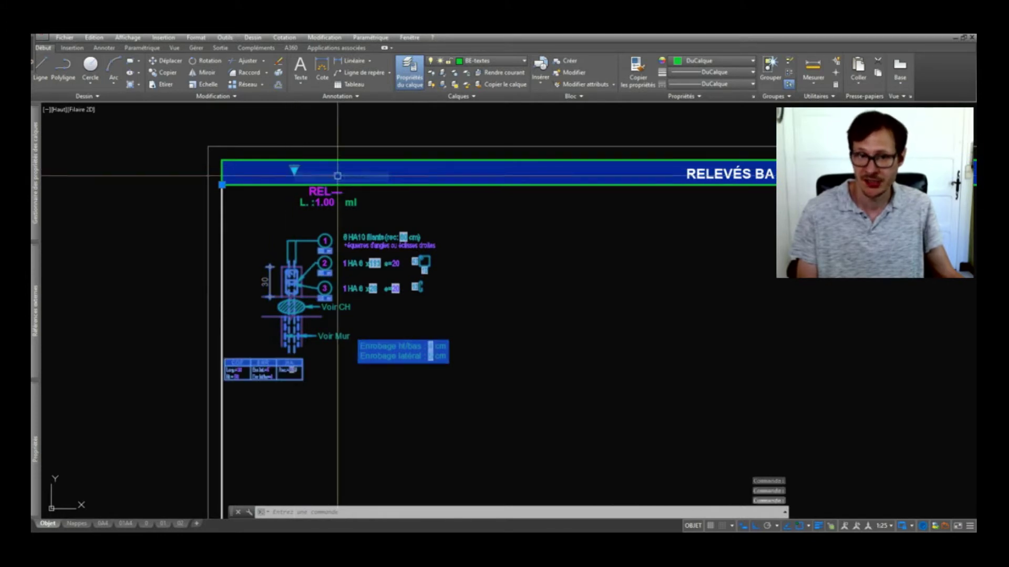
# Examine the COF, ENR and HA data table below the detail, including the width, height, cover and lap parameters
pyautogui.moveTo(464, 407); pyautogui.dragTo(476, 329, button='middle')
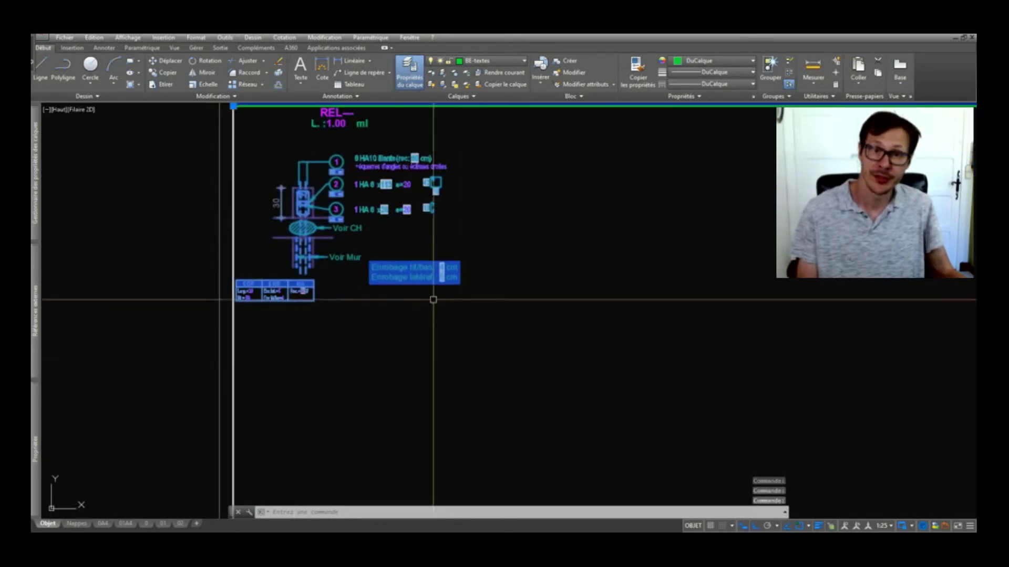
pyautogui.moveTo(384, 278); pyautogui.dragTo(389, 357, button='middle')
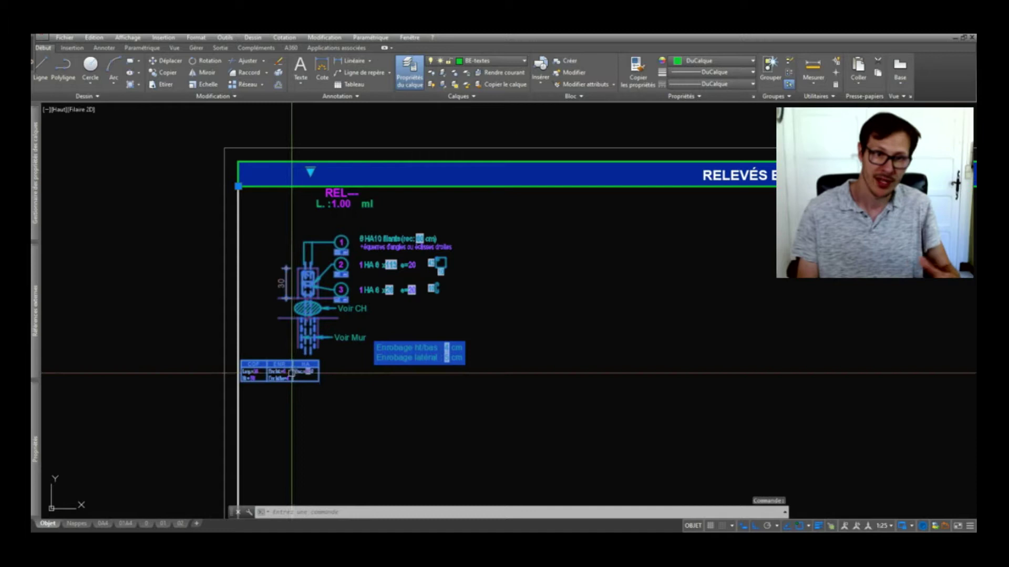
pyautogui.scroll(4, 271, 385)
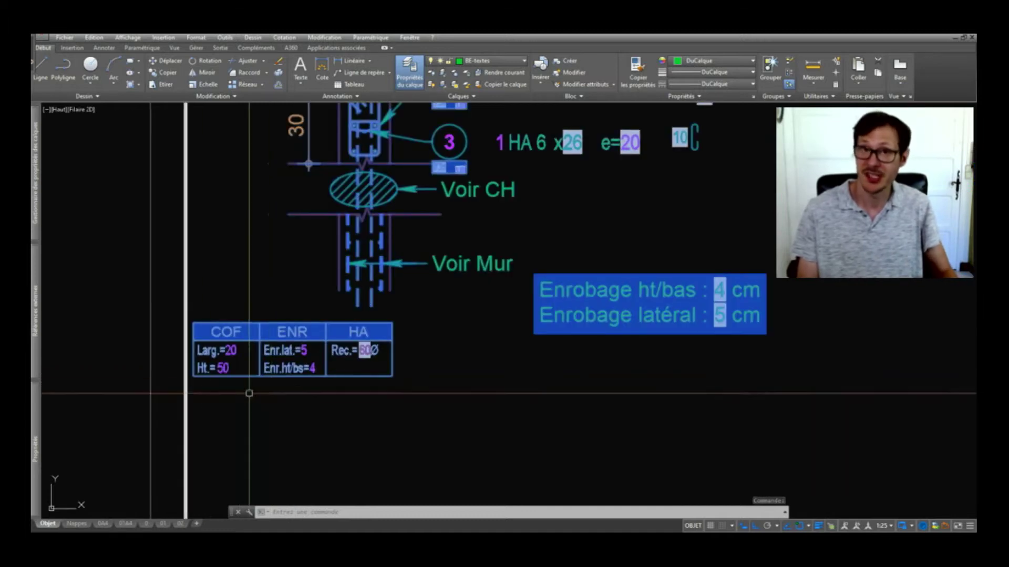
pyautogui.scroll(4, 271, 382)
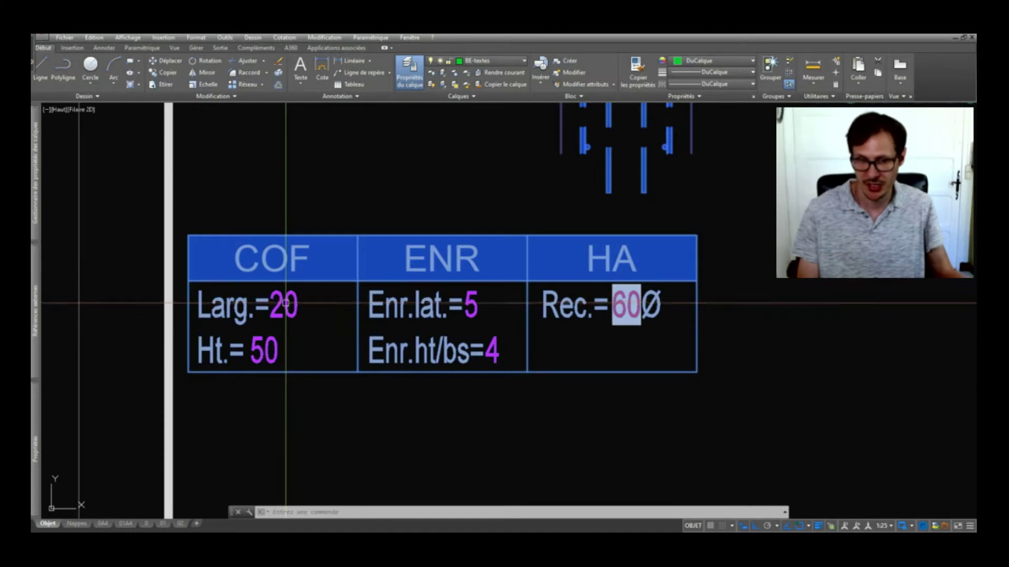
pyautogui.scroll(-2, 271, 349)
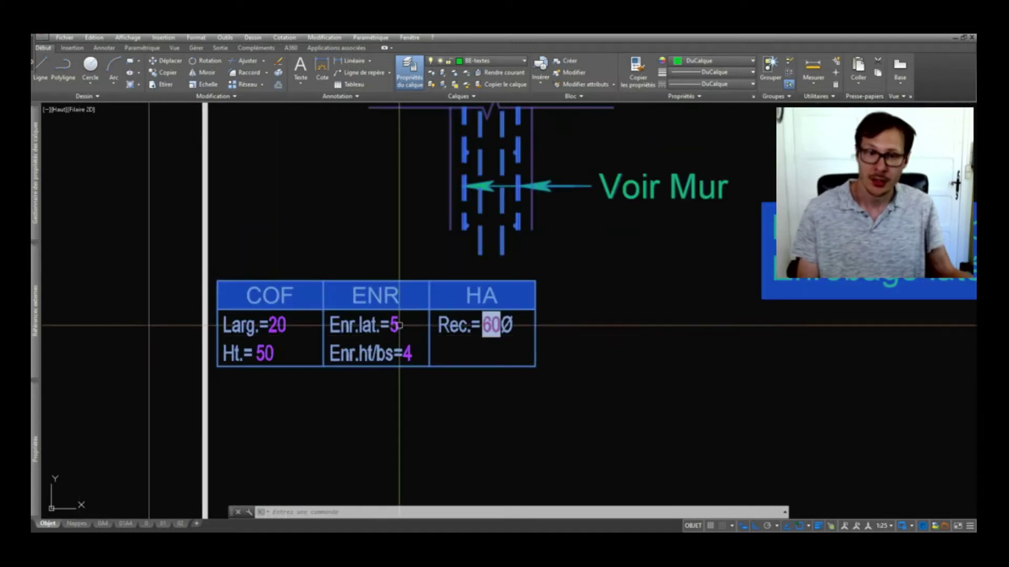
pyautogui.scroll(-5, 405, 327)
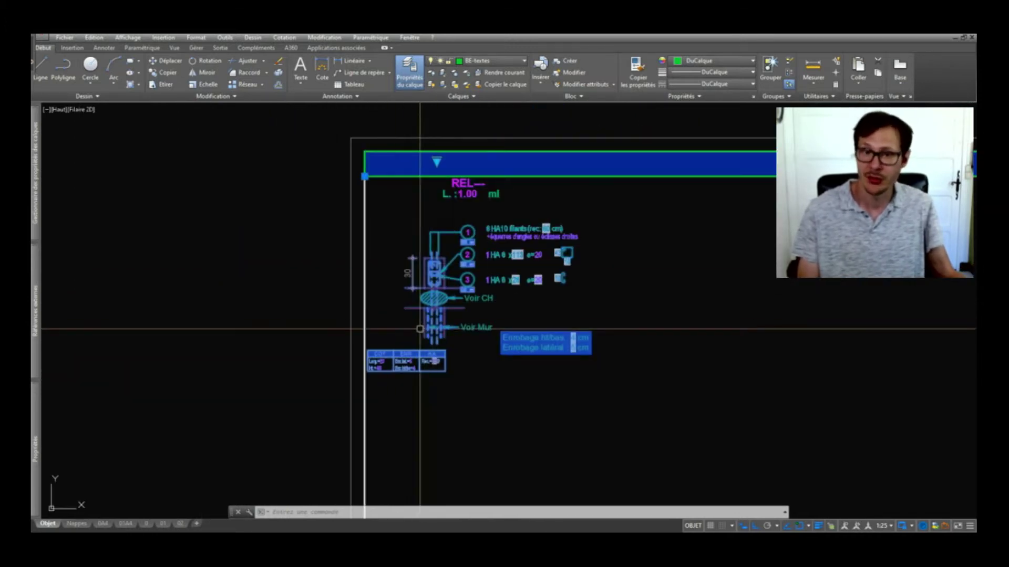
pyautogui.scroll(4, 419, 378)
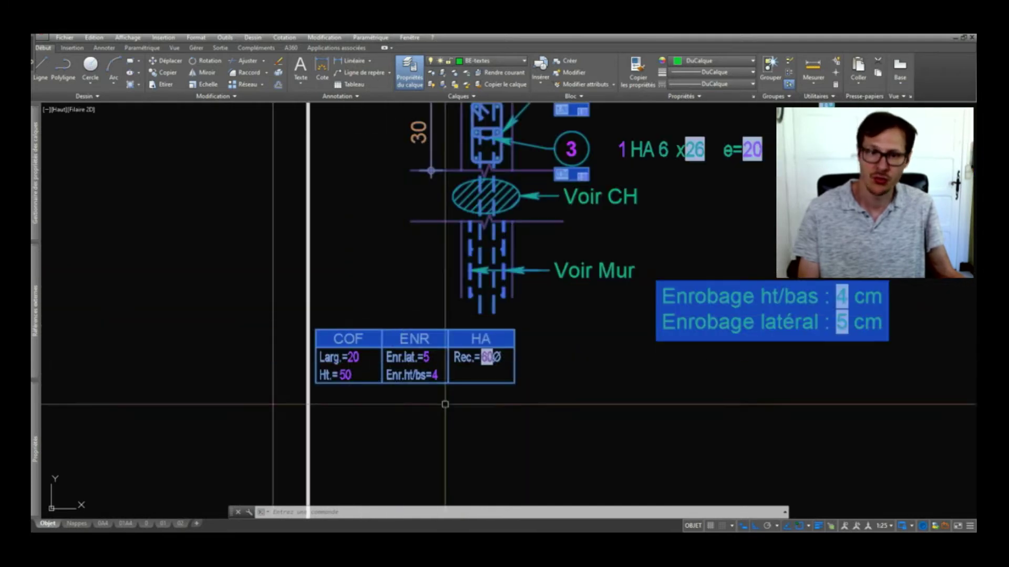
# Switch the reinforcement detail block to the Elément à l'échelle display and examine its section and bar annotations
pyautogui.scroll(-5, 336, 402)
pyautogui.click(365, 266)
pyautogui.click(403, 284)
pyautogui.scroll(5, 388, 329)
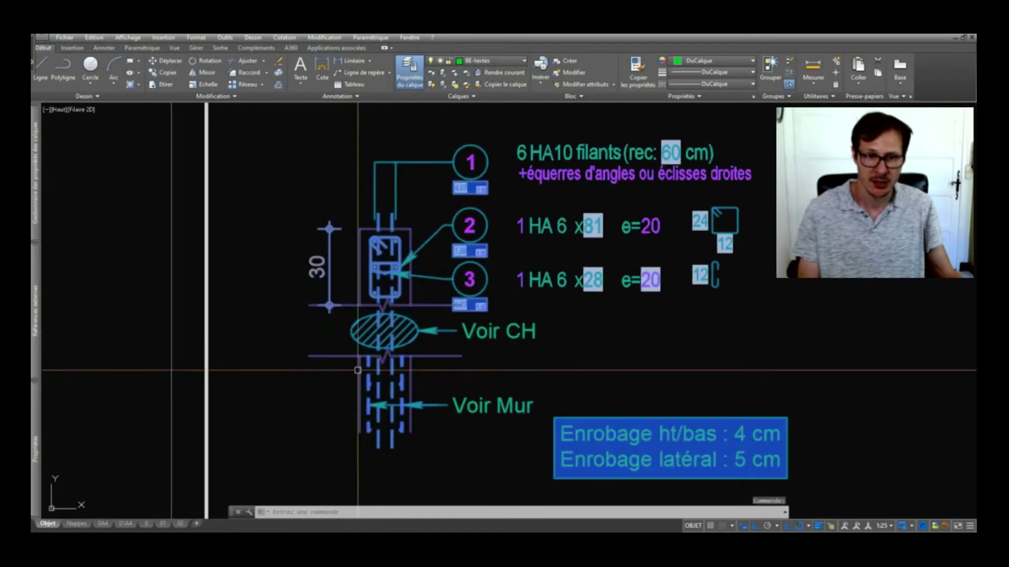
pyautogui.press('Escape')
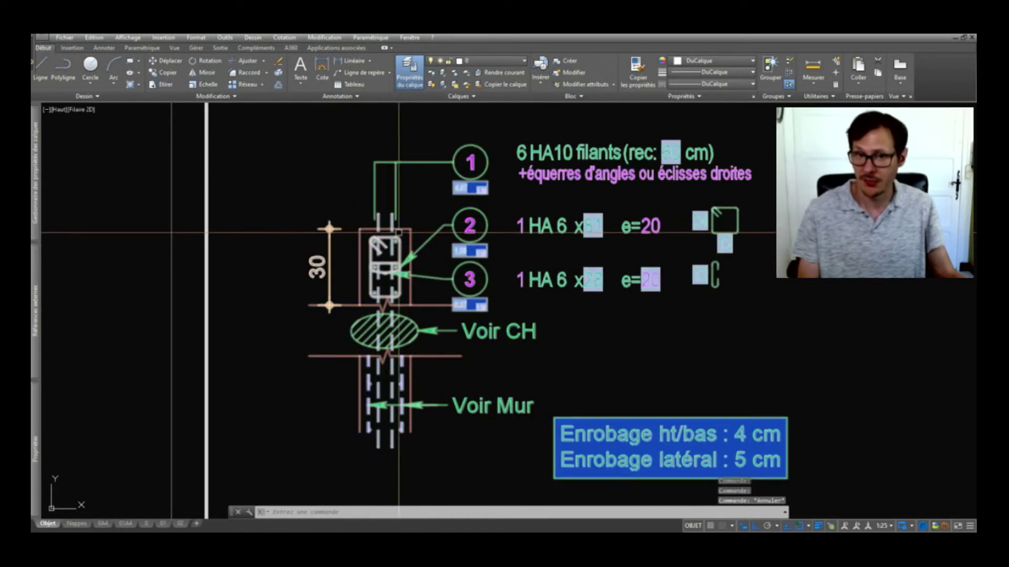
pyautogui.moveTo(739, 211); pyautogui.dragTo(676, 329, button='middle')
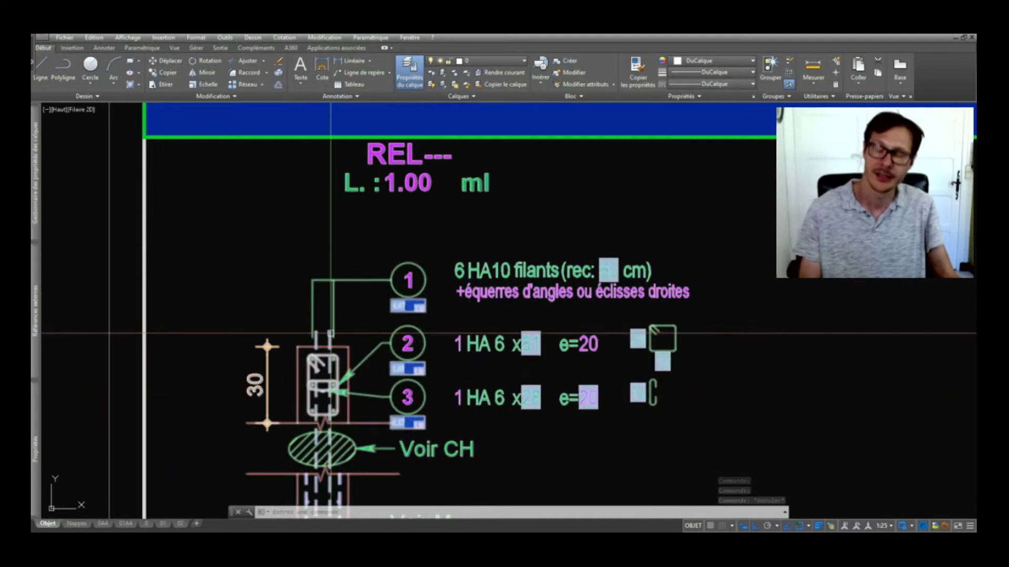
# Return the detail block to the Elément sans échelle display
pyautogui.scroll(-2, 330, 333)
pyautogui.click(335, 257)
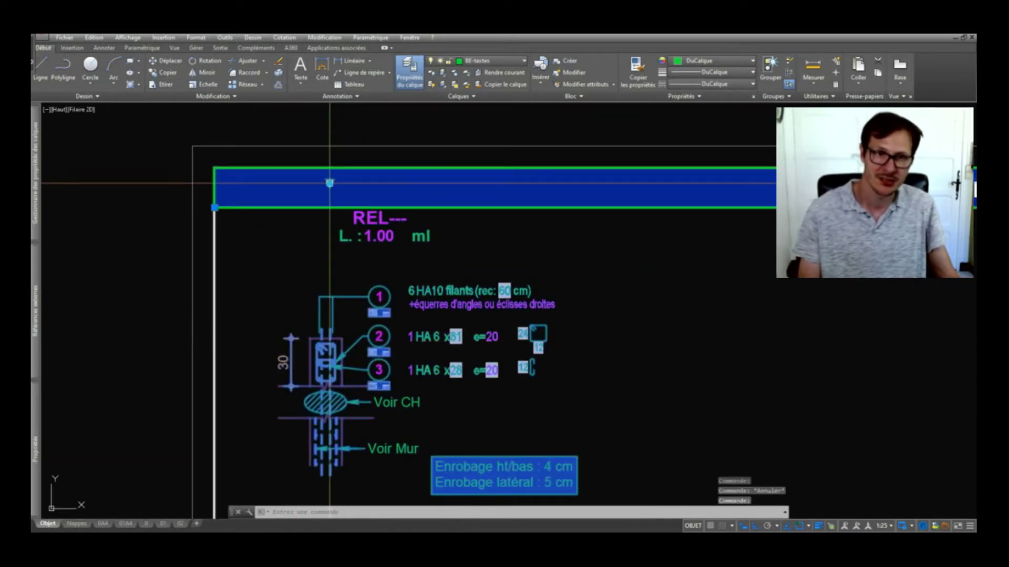
pyautogui.click(383, 189)
# Explode the unscaled reinforcement detail block into its individual components
pyautogui.scroll(-3, 372, 236)
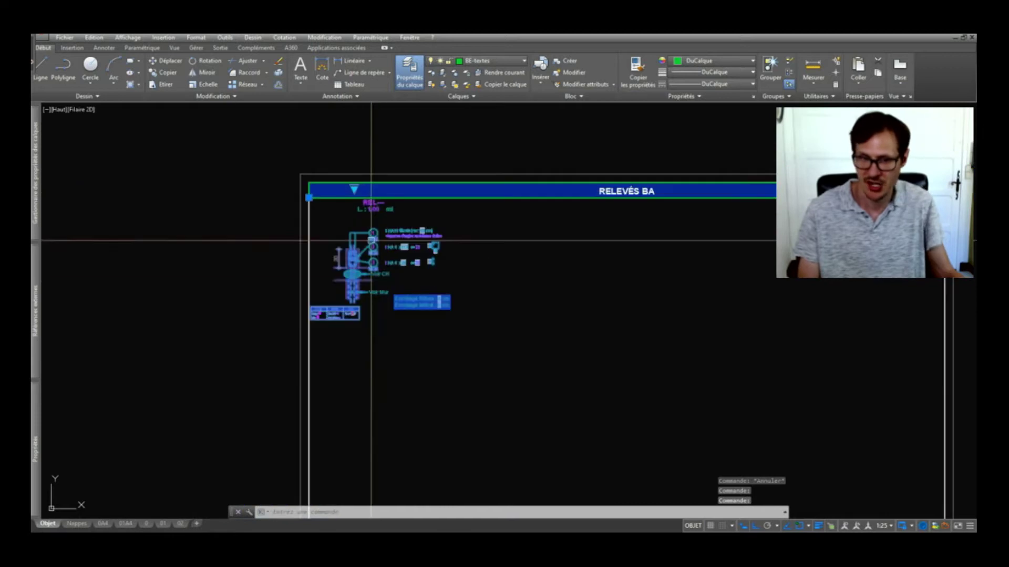
pyautogui.scroll(3, 377, 272)
pyautogui.write('x')
pyautogui.press('Return')
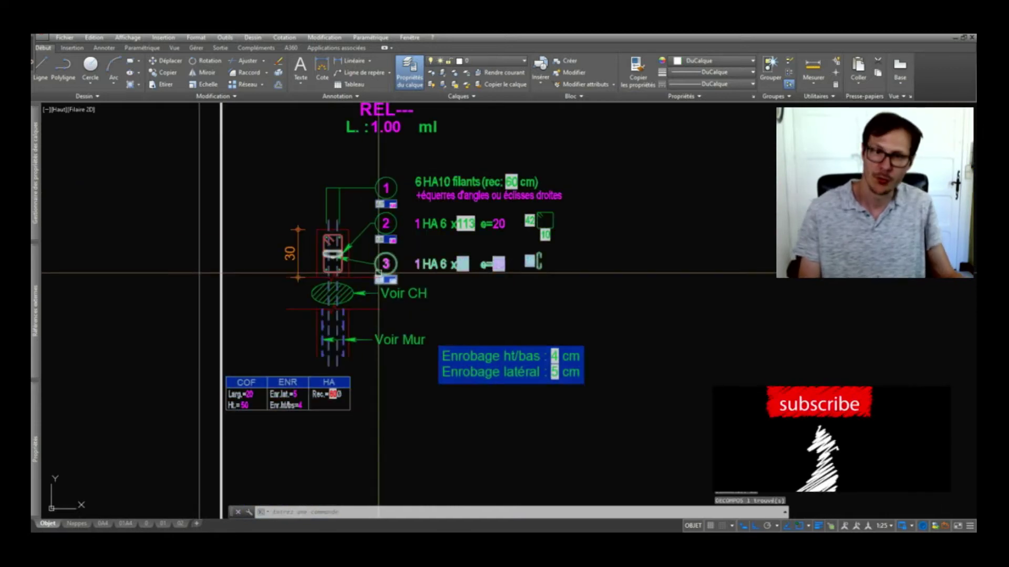
# Inspect the exploded detail by selecting all its components, and examine the bar 2 stirrup in the section
pyautogui.click(511, 138)
pyautogui.click(265, 408)
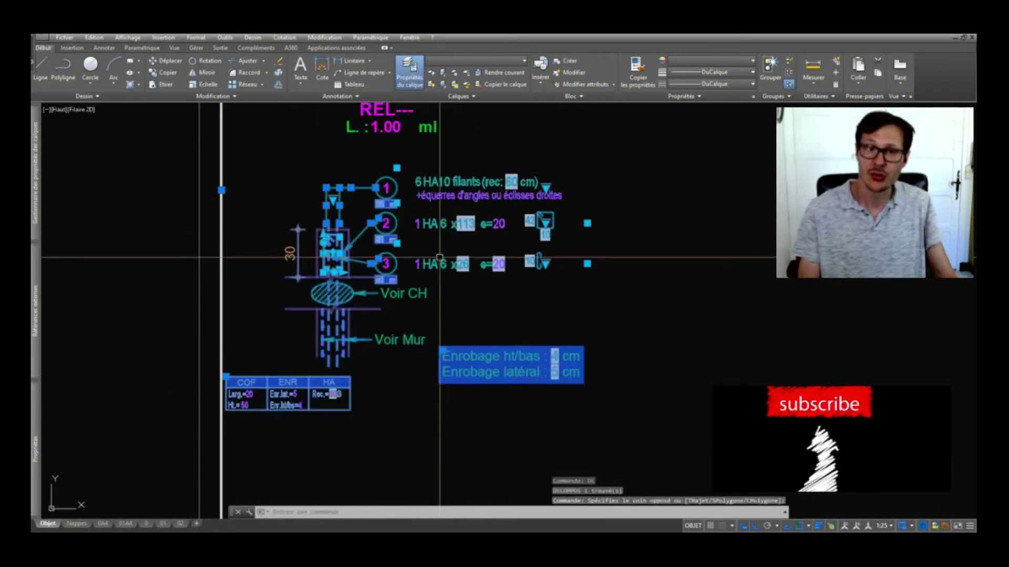
pyautogui.press('Escape')
pyautogui.click(531, 222)
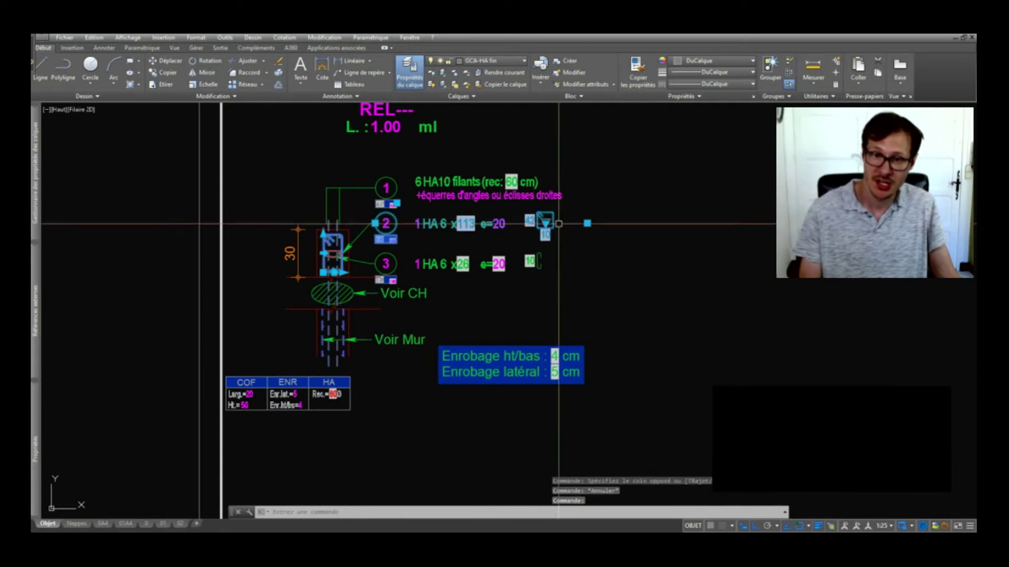
pyautogui.scroll(5, 344, 274)
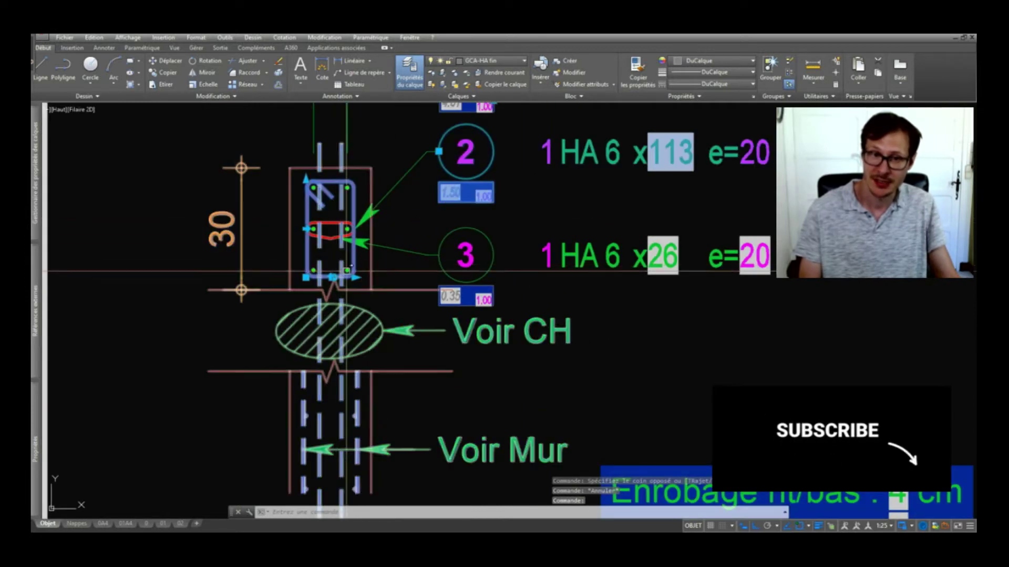
pyautogui.scroll(-4, 356, 274)
pyautogui.press('Escape')
pyautogui.scroll(4, 300, 262)
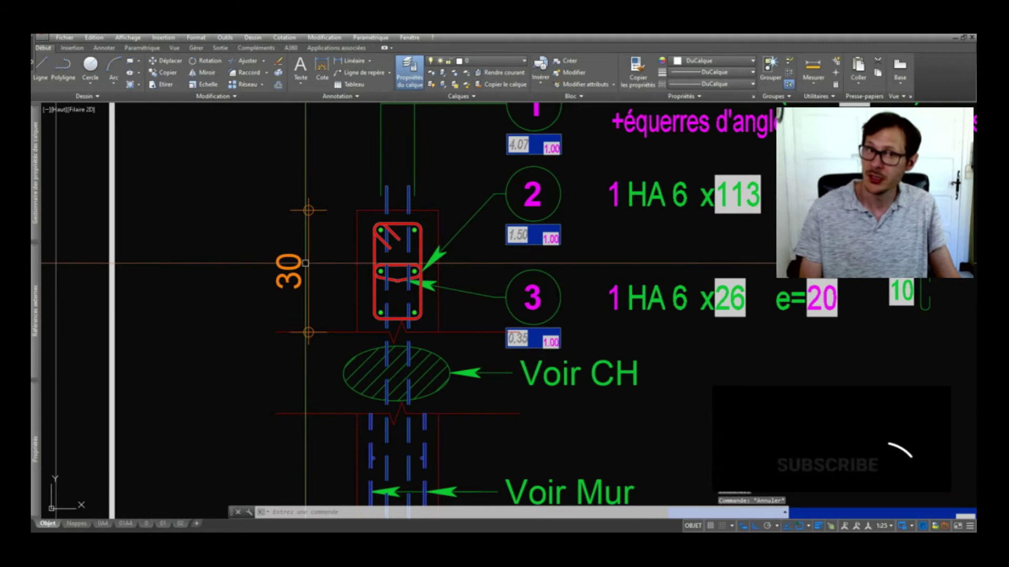
# Set the height (Ht.) to 60 and the width (Larg.) to 25 in the data table's COF column
pyautogui.scroll(-4, 315, 252)
pyautogui.scroll(5, 333, 295)
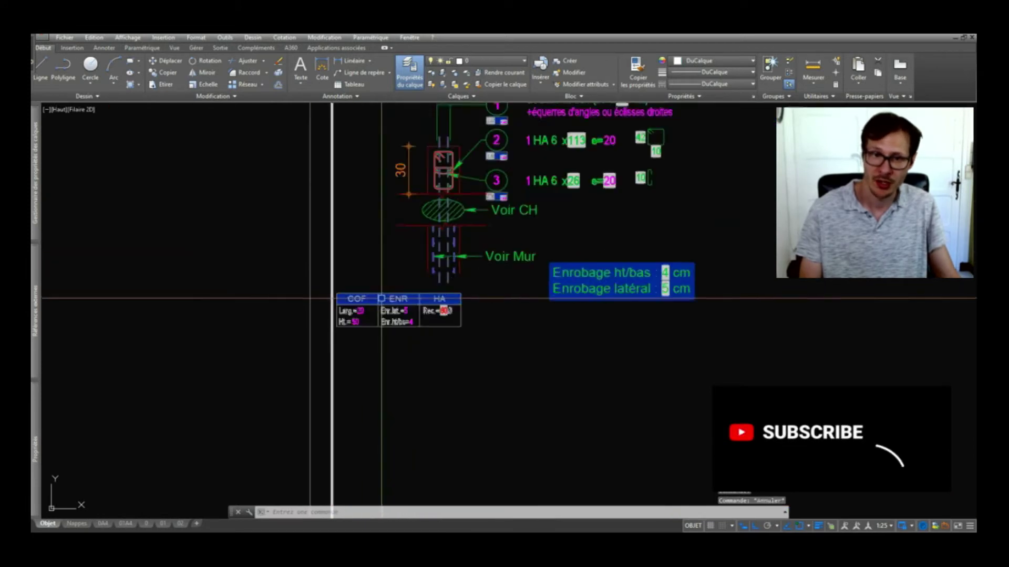
pyautogui.scroll(-4, 353, 374)
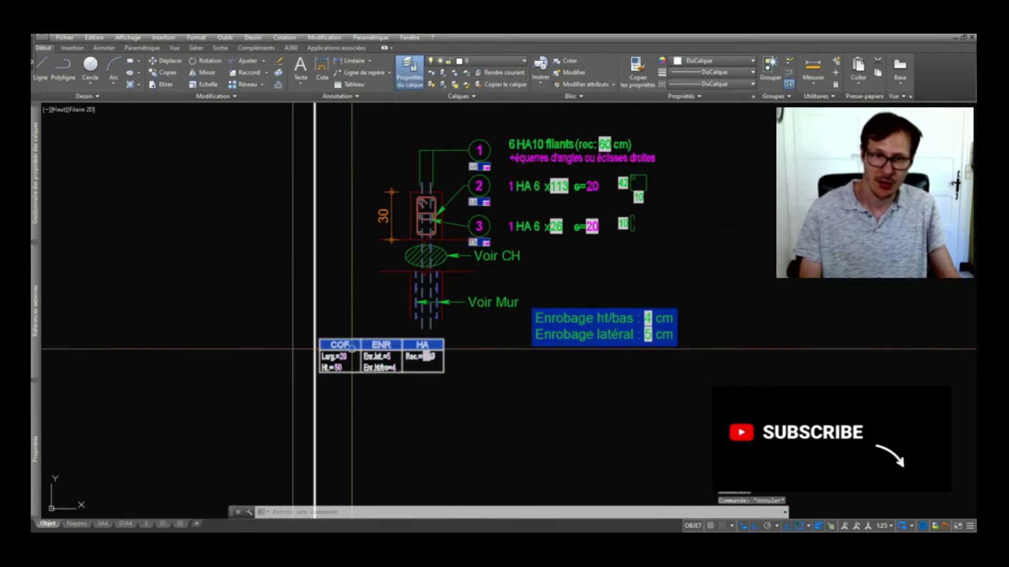
pyautogui.scroll(4, 340, 382)
pyautogui.scroll(-4, 339, 383)
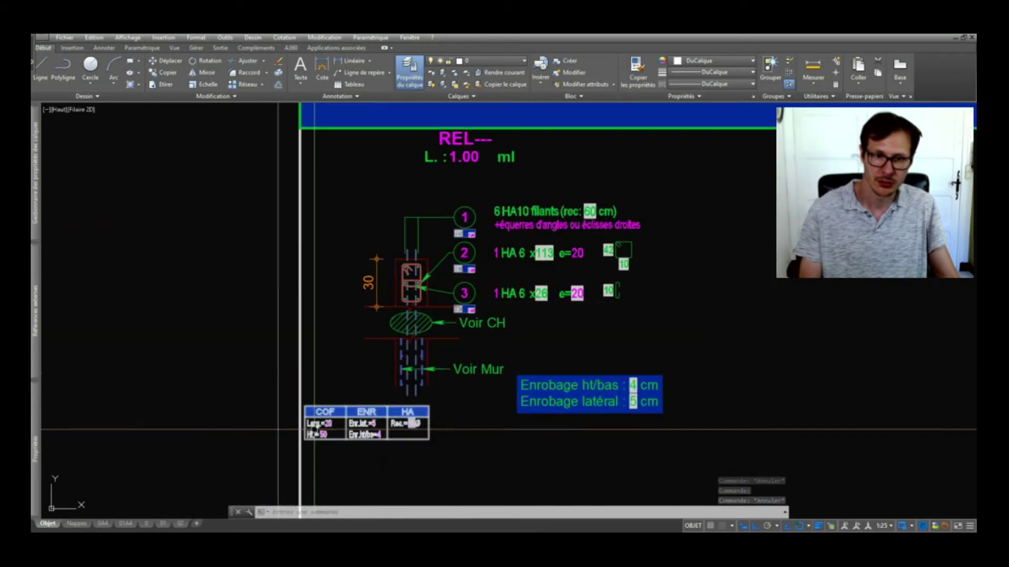
pyautogui.scroll(5, 329, 441)
pyautogui.doubleClick(325, 434)
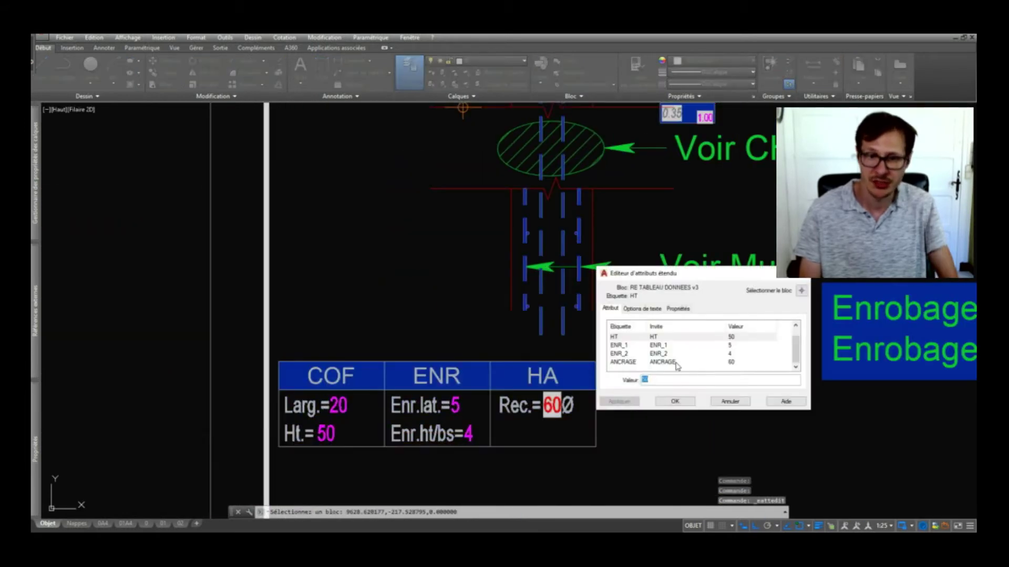
pyautogui.click(682, 404)
pyautogui.doubleClick(331, 405)
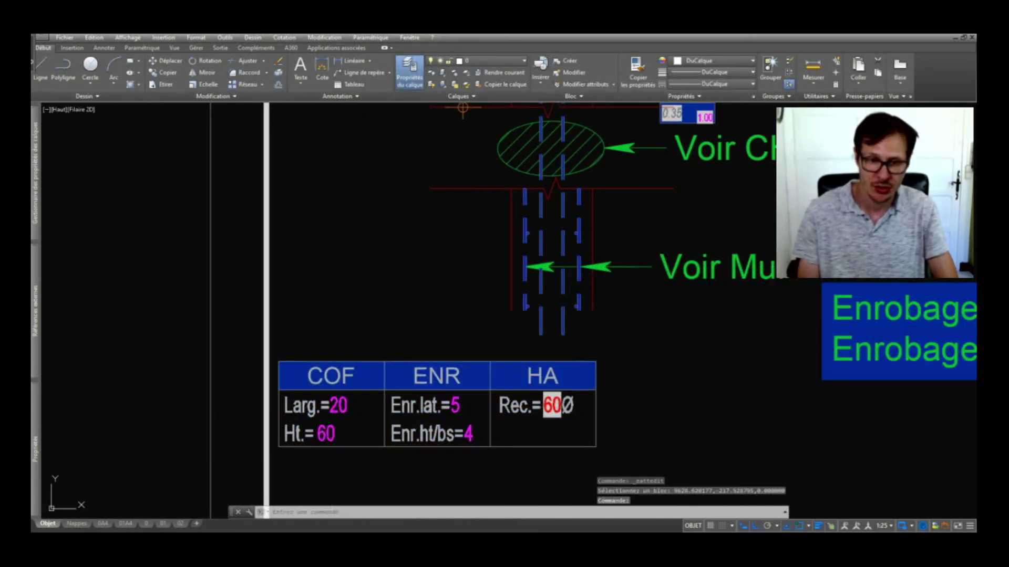
pyautogui.write('25')
pyautogui.click(691, 401)
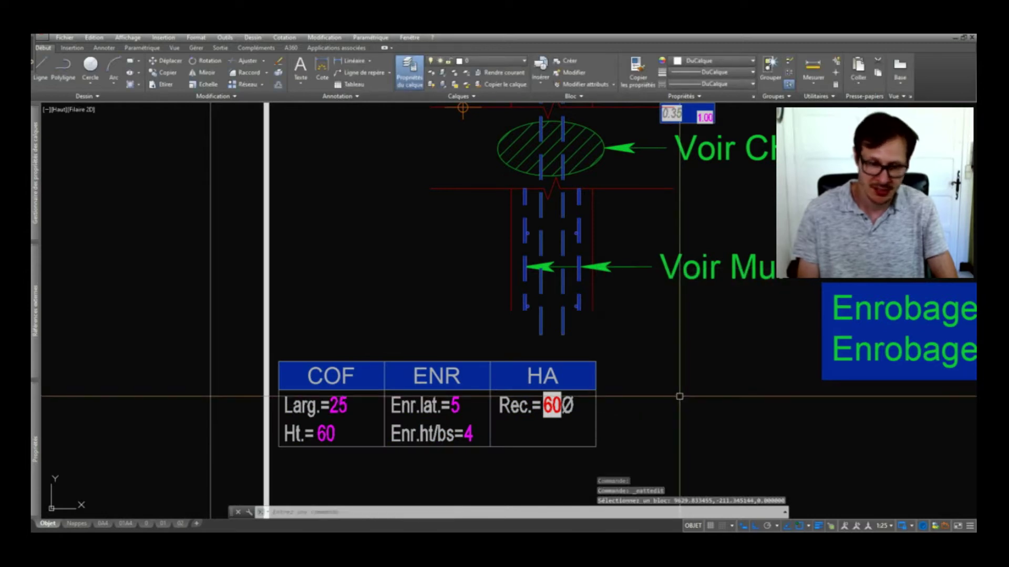
# Update the fields of the whole reinforcement detail with the METTREAJOURCHAMP command
pyautogui.write('met')
pyautogui.press('Return')
pyautogui.scroll(-5, 593, 405)
pyautogui.click(792, 193)
pyautogui.click(519, 371)
pyautogui.press('Return')
# Run the field update on the detail a second time to recalculate the dependent bar lengths
pyautogui.press('Return')
pyautogui.click(793, 203)
pyautogui.click(526, 371)
pyautogui.scroll(5, 776, 251)
pyautogui.moveTo(810, 272); pyautogui.dragTo(426, 468, button='middle')
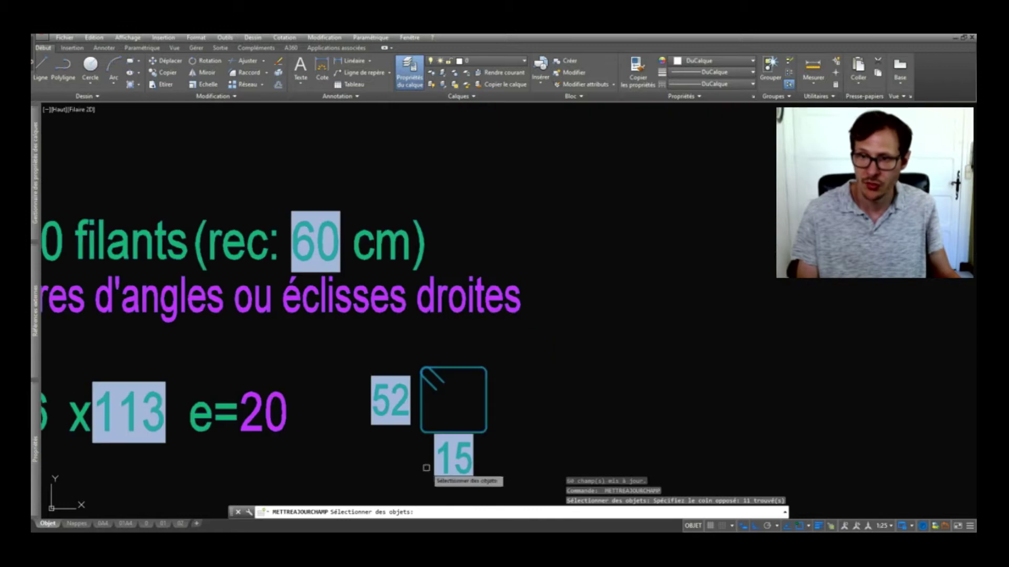
pyautogui.press('Return')
# Examine the data table's formwork, cover and lap parameters against the updated bar annotations
pyautogui.scroll(-5, 453, 372)
pyautogui.moveTo(403, 423); pyautogui.dragTo(591, 159, button='middle')
pyautogui.scroll(6, 392, 291)
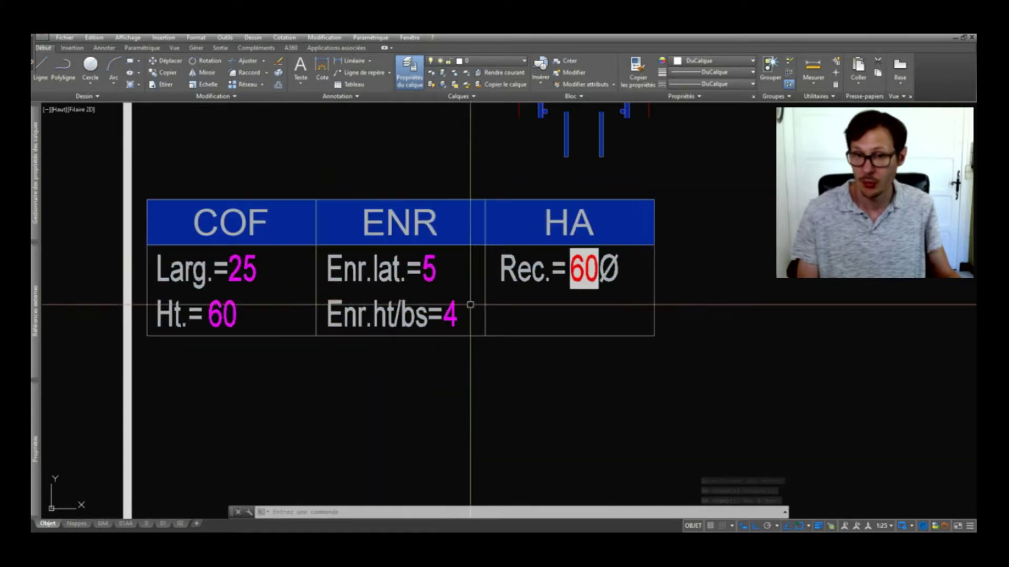
pyautogui.scroll(-6, 353, 423)
pyautogui.scroll(-2, 363, 415)
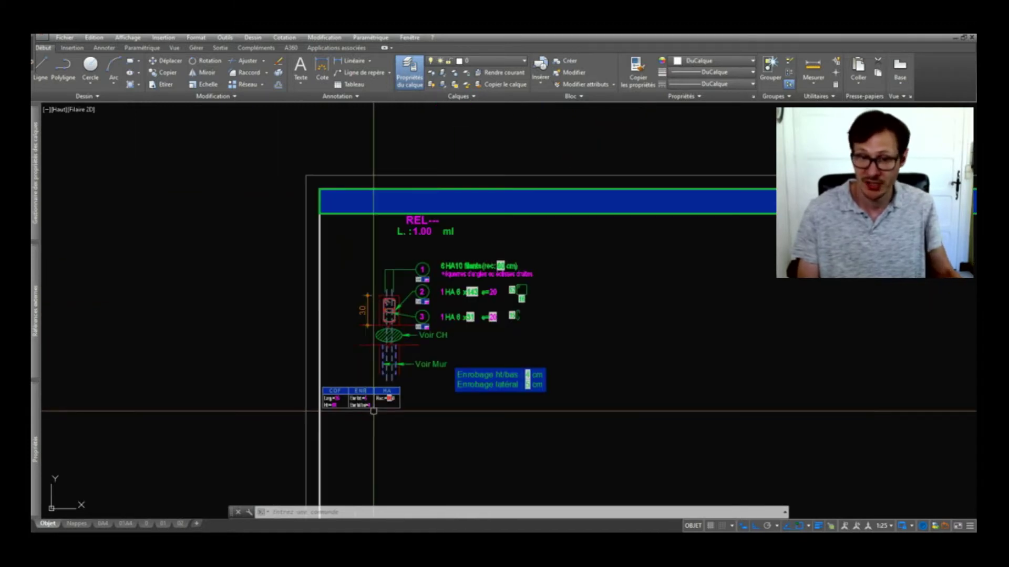
pyautogui.scroll(6, 378, 302)
pyautogui.scroll(-3, 446, 336)
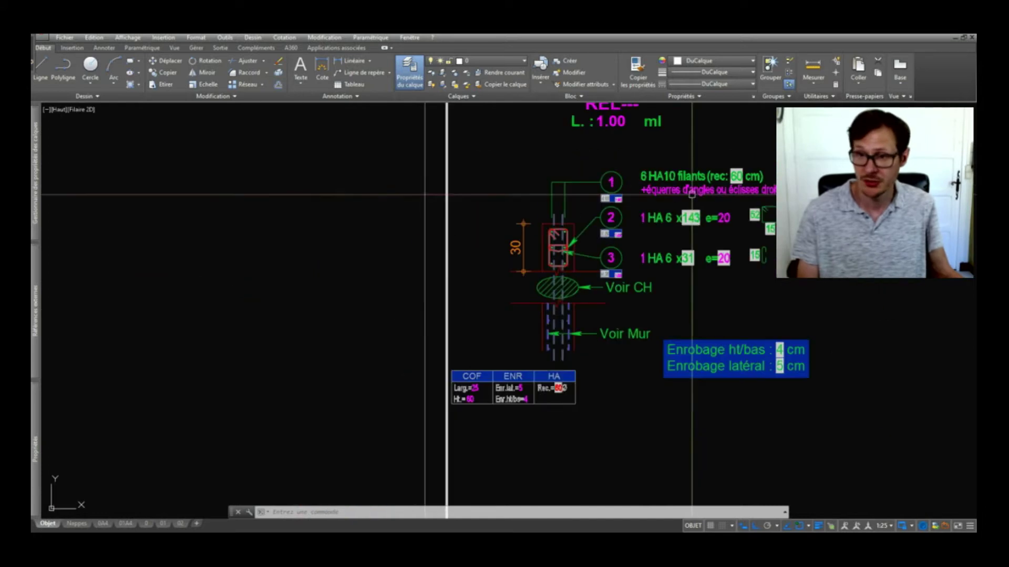
pyautogui.scroll(6, 384, 435)
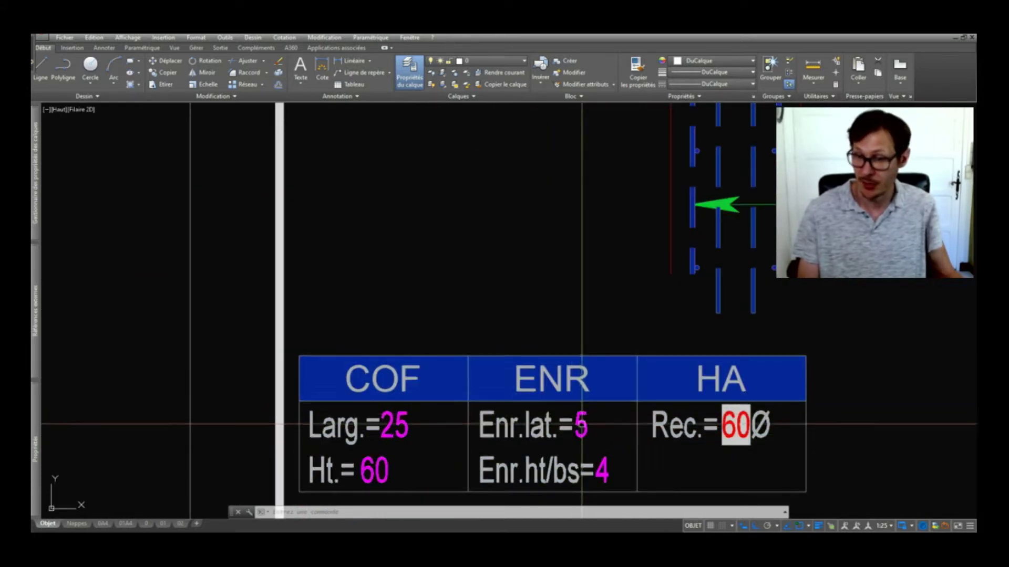
pyautogui.scroll(-4, 182, 517)
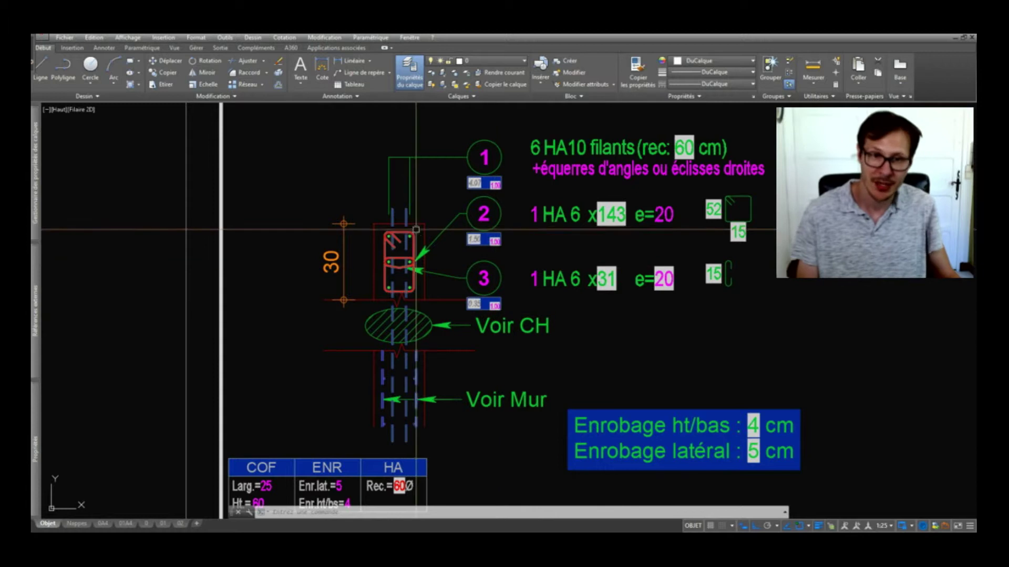
# Switch the upstand section block to the Façade visibility state
pyautogui.scroll(-4, 423, 235)
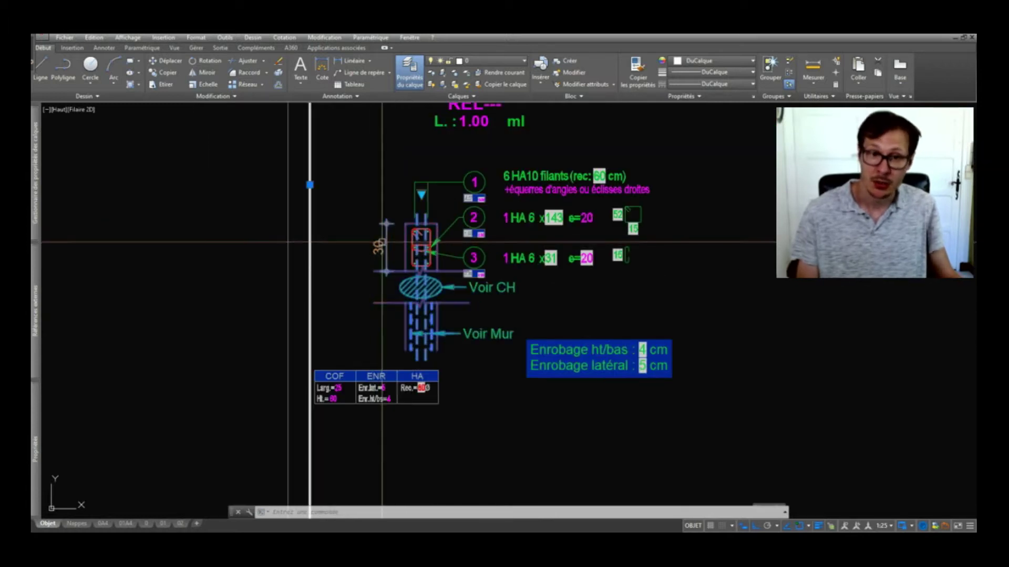
pyautogui.scroll(4, 391, 234)
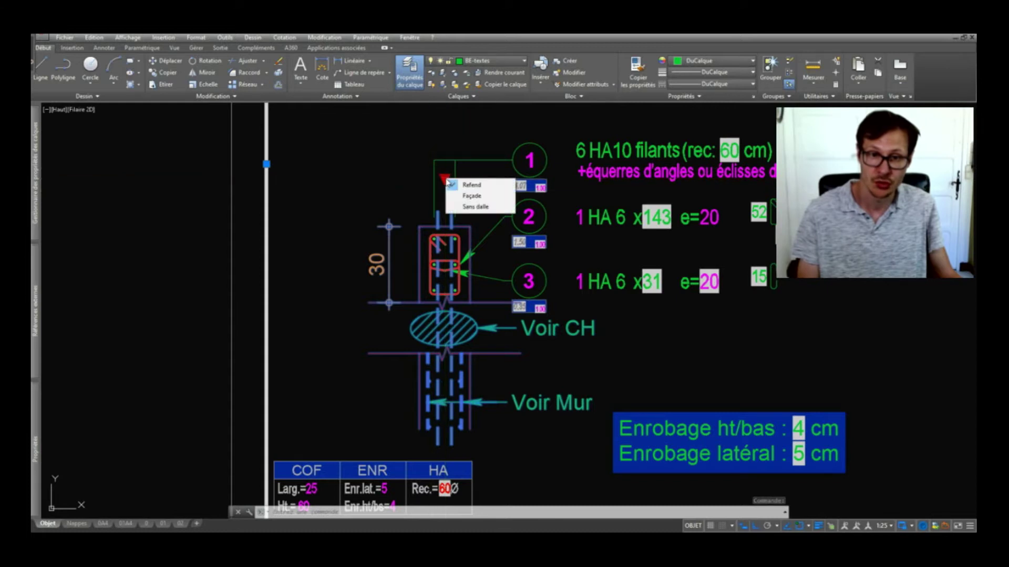
pyautogui.click(480, 203)
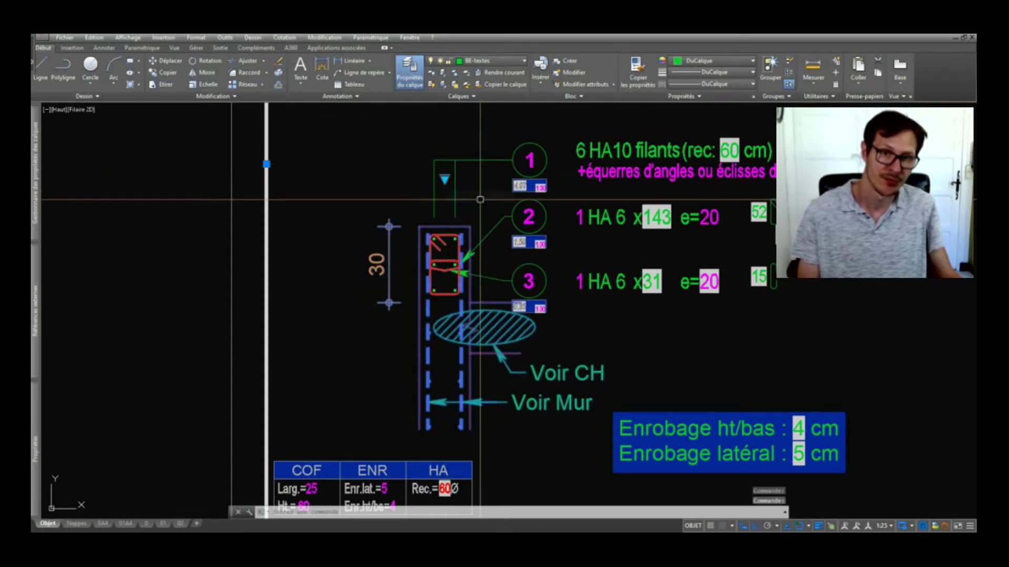
pyautogui.scroll(-3, 460, 207)
pyautogui.scroll(3, 460, 207)
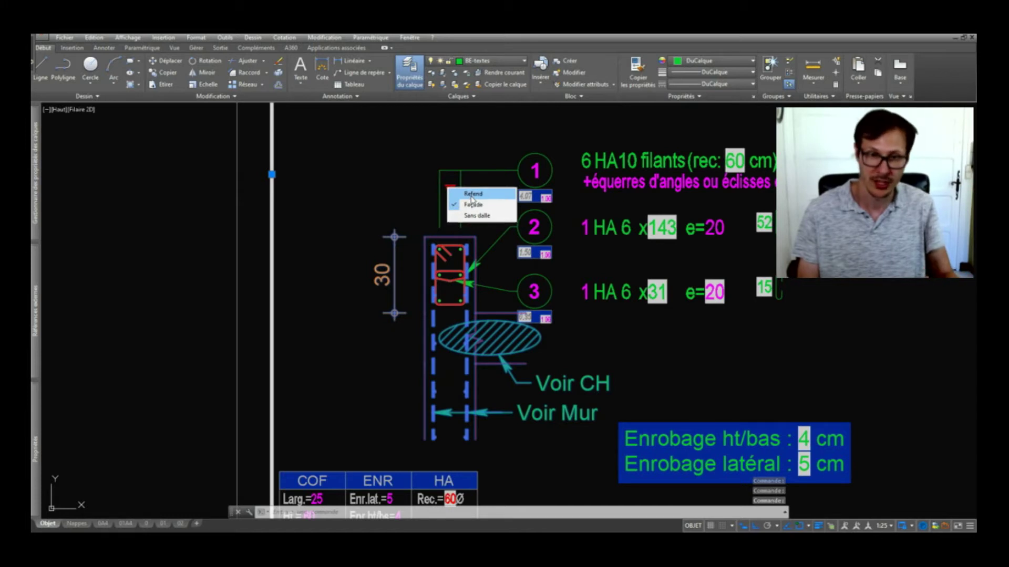
# Switch the section block's visibility to Sans dalle and return it to Refend
pyautogui.click(472, 194)
pyautogui.click(473, 217)
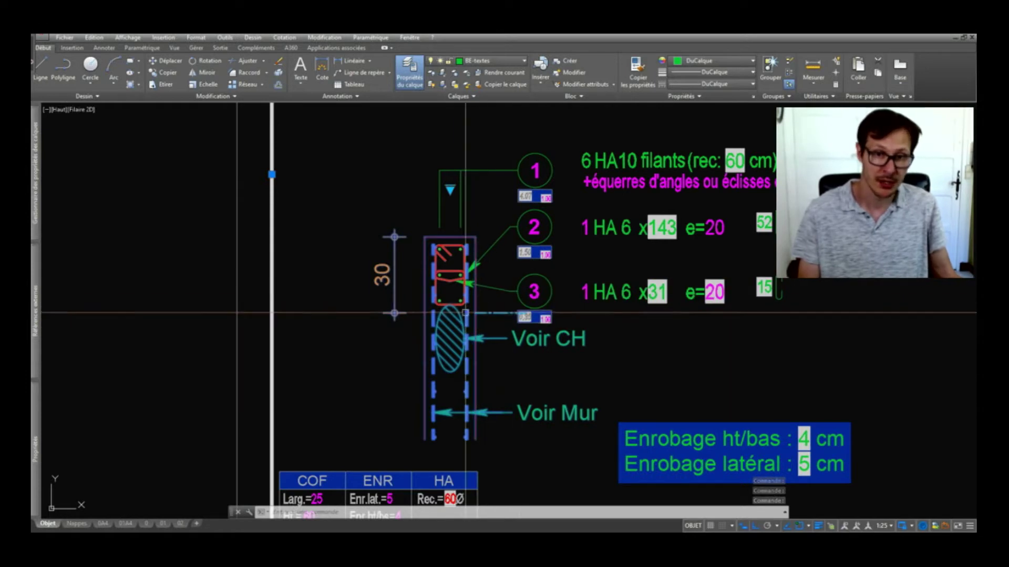
pyautogui.click(451, 189)
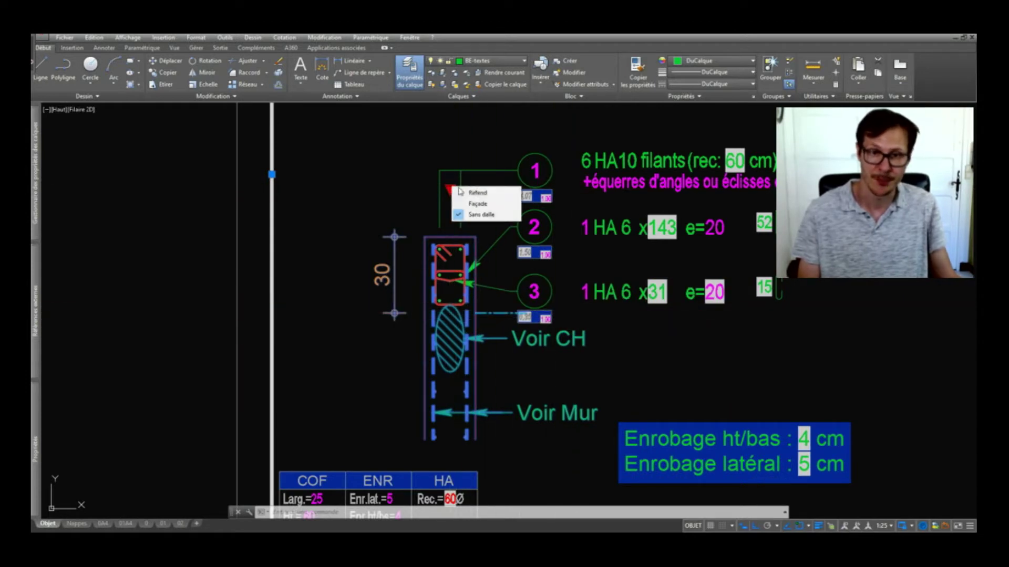
pyautogui.click(494, 196)
pyautogui.press('Escape')
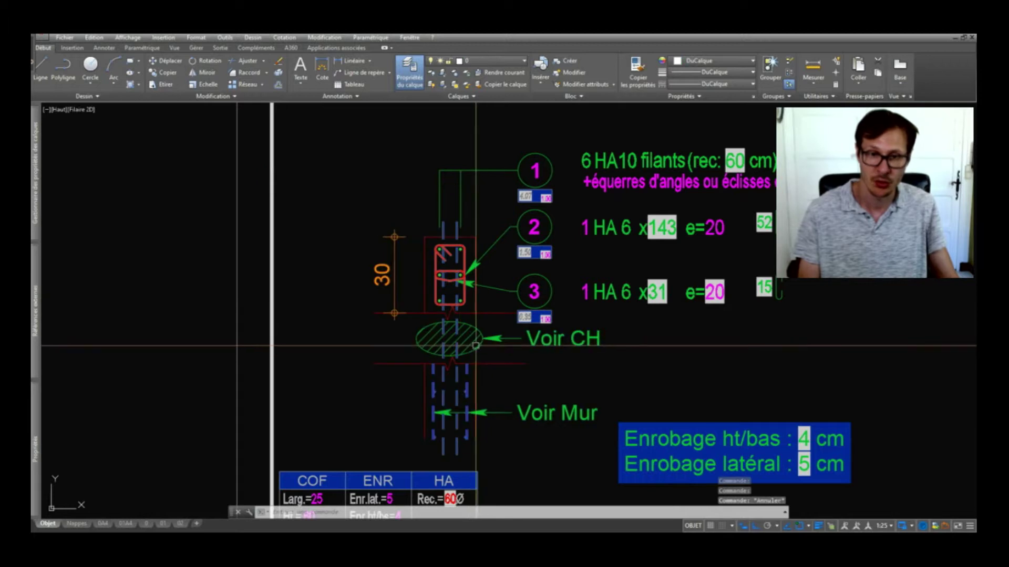
# Delete the vertical height dimension beside the upstand section
pyautogui.click(486, 341)
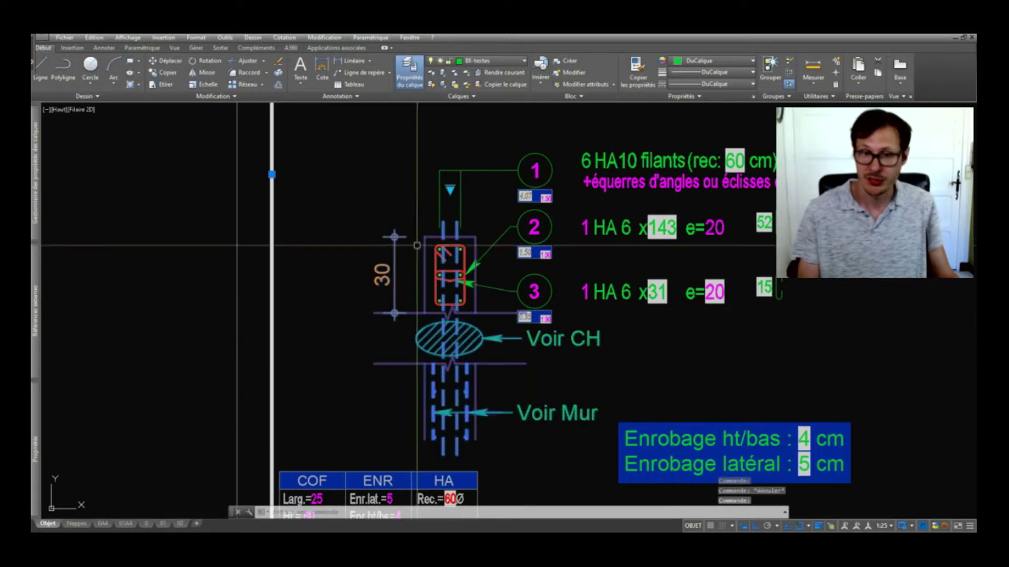
pyautogui.press('Delete')
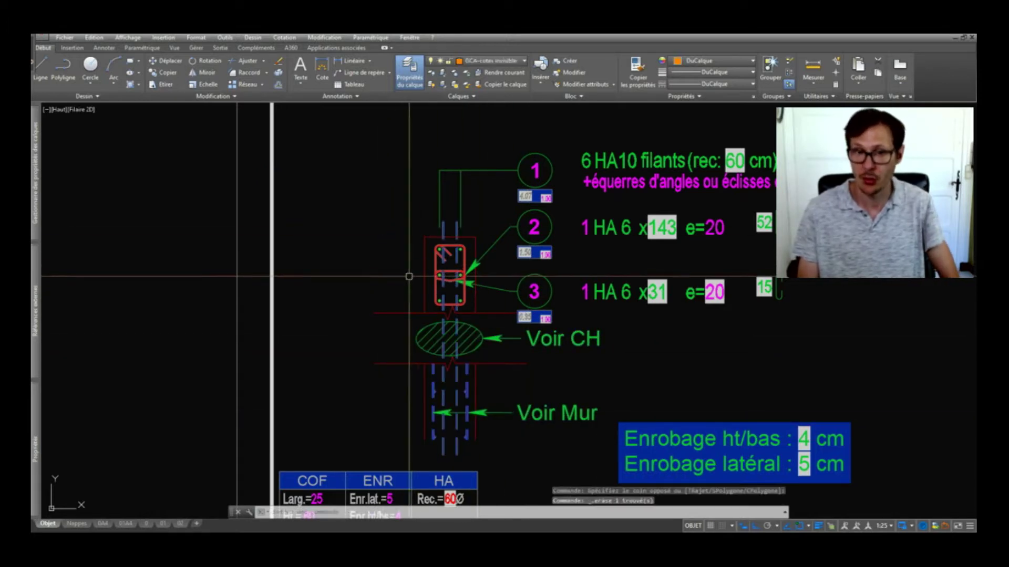
pyautogui.press('Escape')
pyautogui.scroll(2, 489, 244)
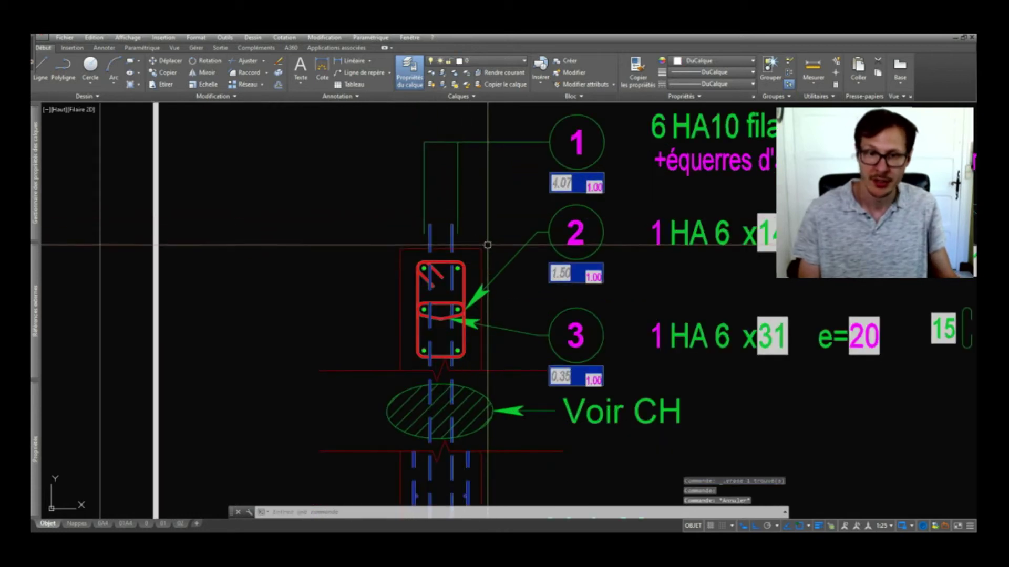
pyautogui.write('cot')
pyautogui.press('Return')
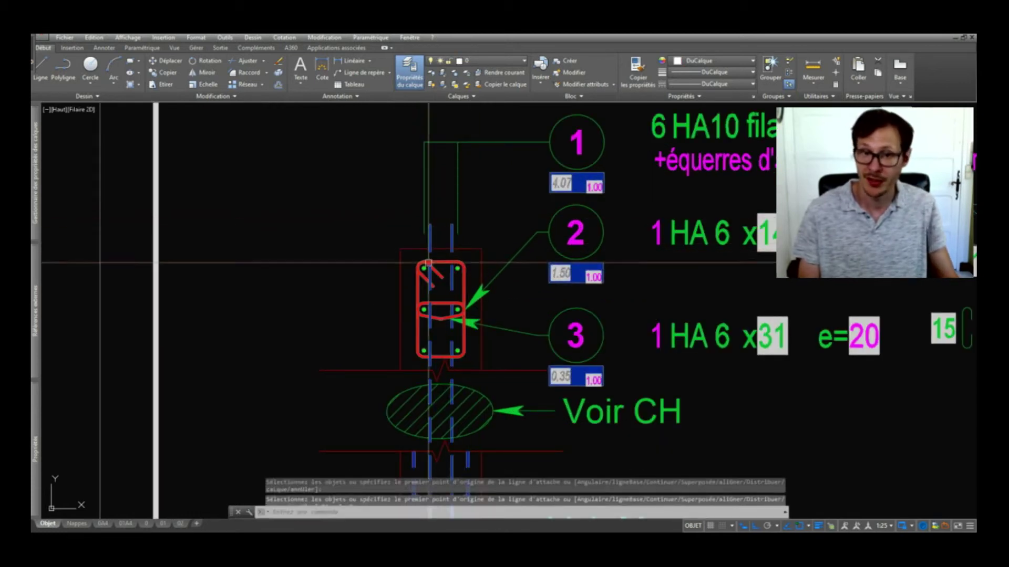
pyautogui.press('Escape')
pyautogui.scroll(-5, 401, 261)
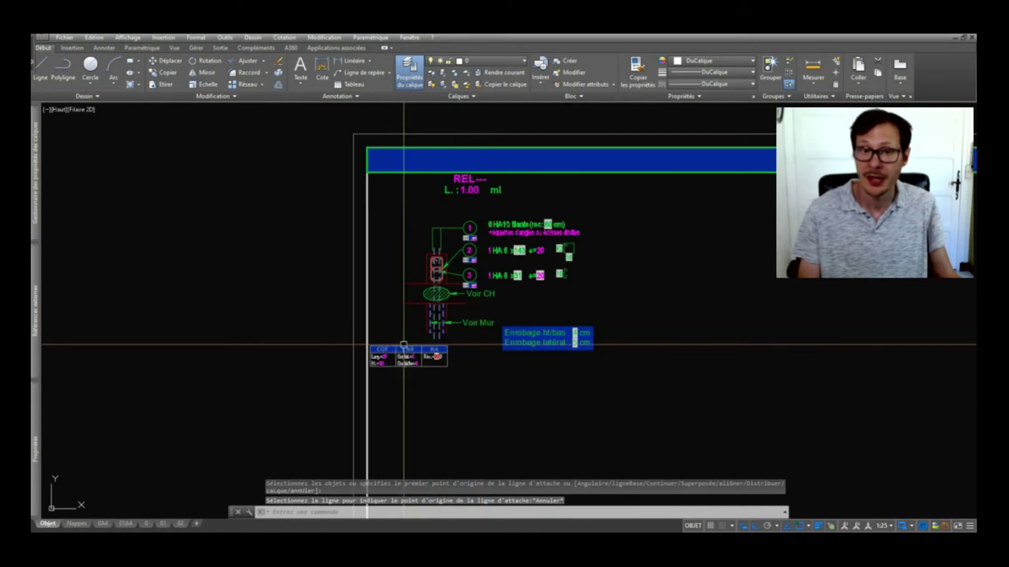
pyautogui.scroll(6, 401, 339)
pyautogui.scroll(-4, 401, 401)
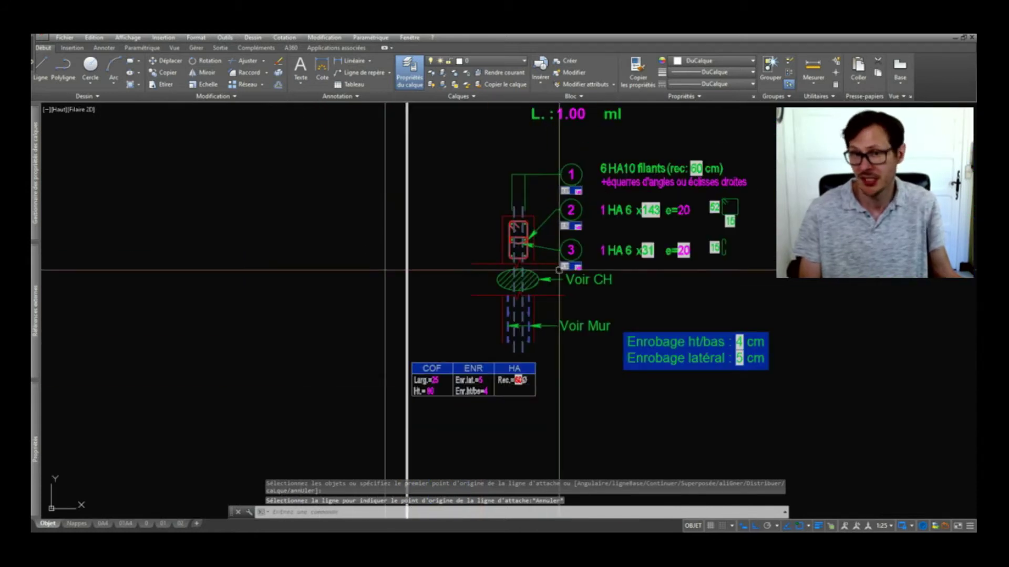
pyautogui.moveTo(628, 261); pyautogui.dragTo(602, 345, button='middle')
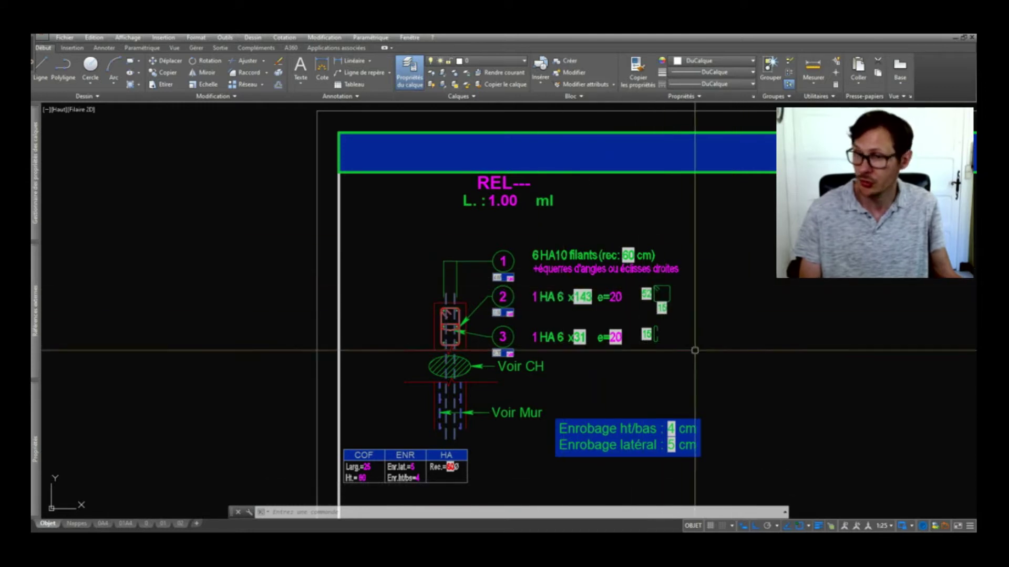
pyautogui.moveTo(469, 334); pyautogui.dragTo(475, 237, button='middle')
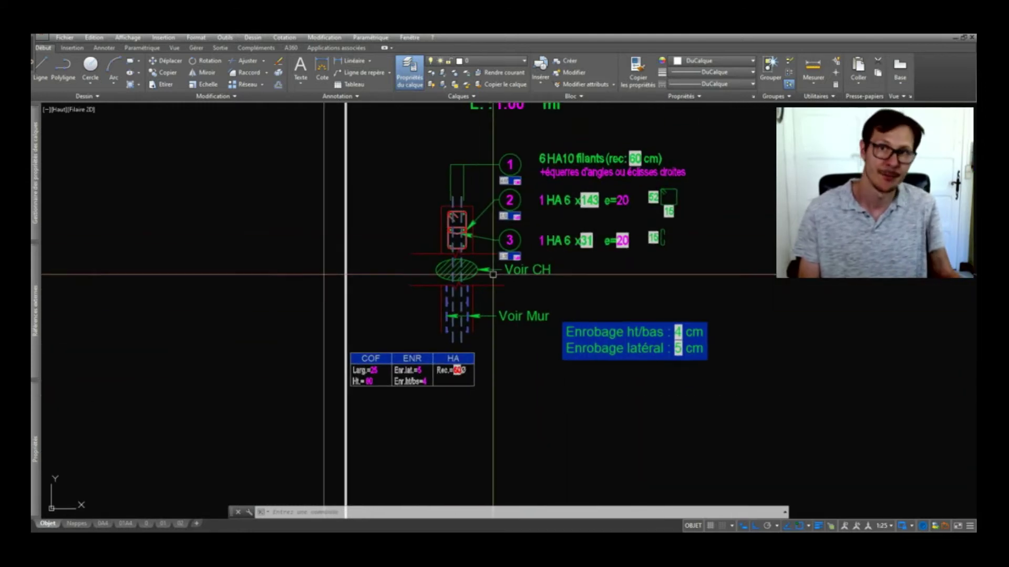
# Try to stretch the upper part of the upstand's reinforcement section
pyautogui.scroll(4, 475, 210)
pyautogui.write('et')
pyautogui.press('space')
pyautogui.click(480, 211)
pyautogui.click(376, 246)
pyautogui.press('space')
pyautogui.click(343, 247)
pyautogui.press('Escape')
# Stretch the bar 2 stirrup upward above the upstand outline and undo the change
pyautogui.click(427, 237)
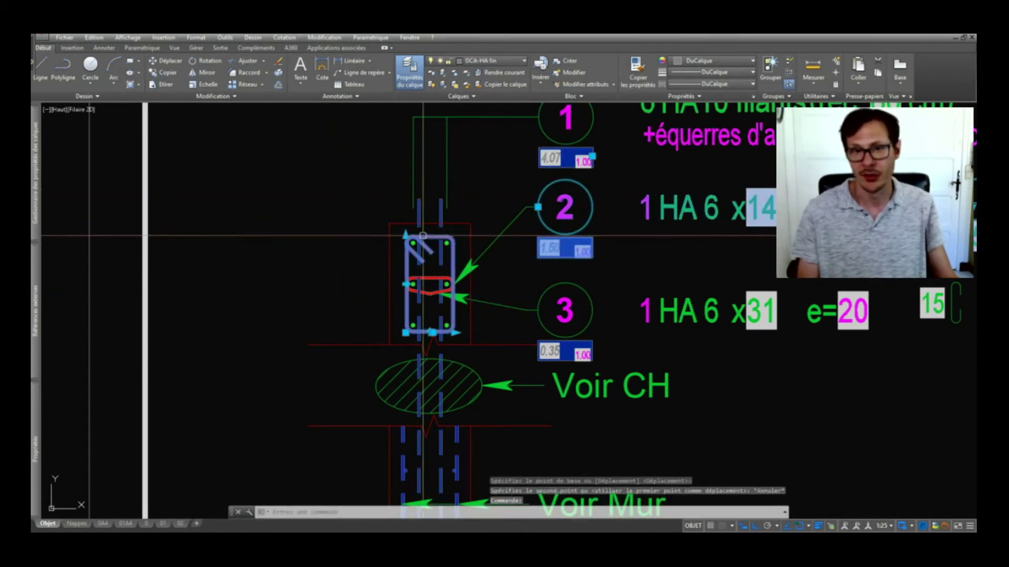
pyautogui.click(406, 236)
pyautogui.click(406, 163)
pyautogui.press('Escape')
pyautogui.click(413, 243)
pyautogui.hotkey('ctrl', 'z')
pyautogui.hotkey('ctrl', 'z')
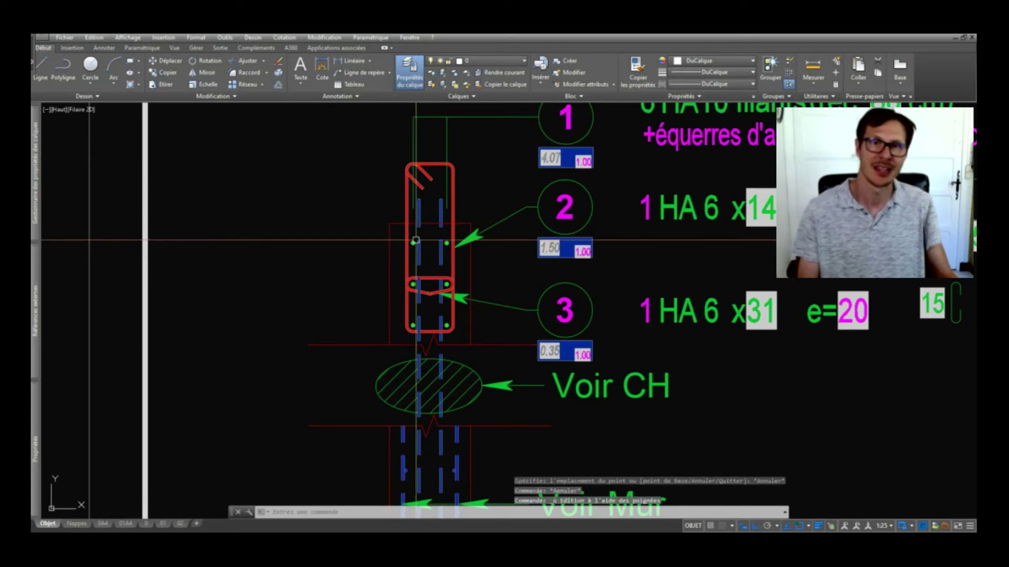
# Update the fields of the whole upstand detail, including its data table, with METTREAJOURCHAMP
pyautogui.scroll(-5, 444, 249)
pyautogui.write('maj')
pyautogui.press('Return')
pyautogui.click(667, 182)
pyautogui.click(183, 407)
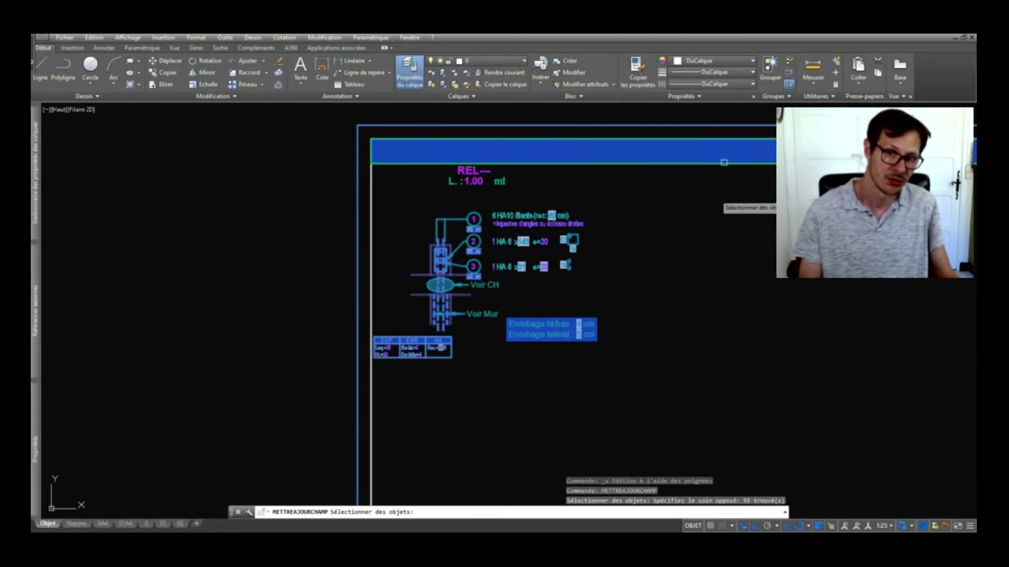
pyautogui.press('Return')
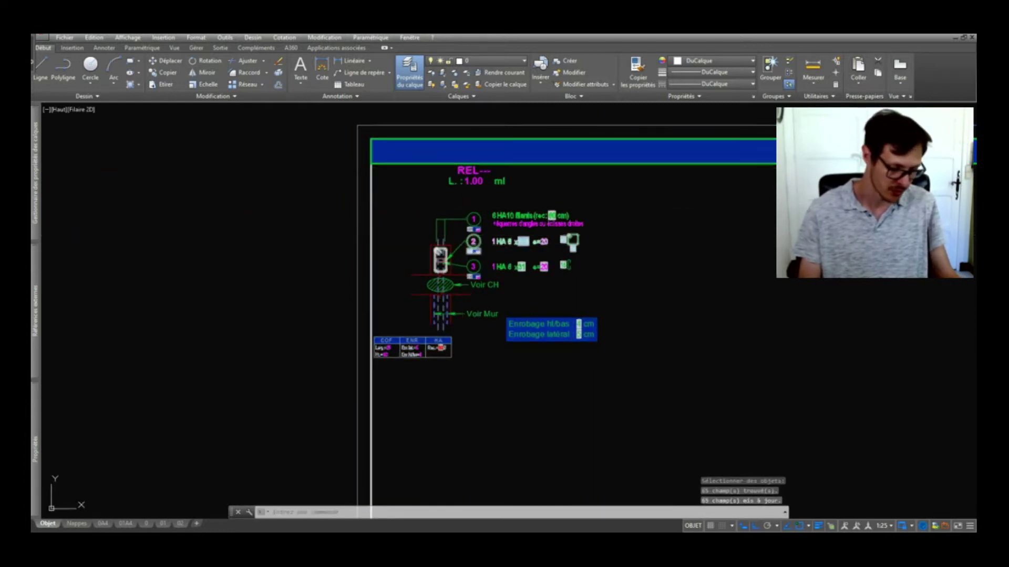
# Regenerate the model and bring the upstand detail back into view
pyautogui.write('rg')
pyautogui.press('Return')
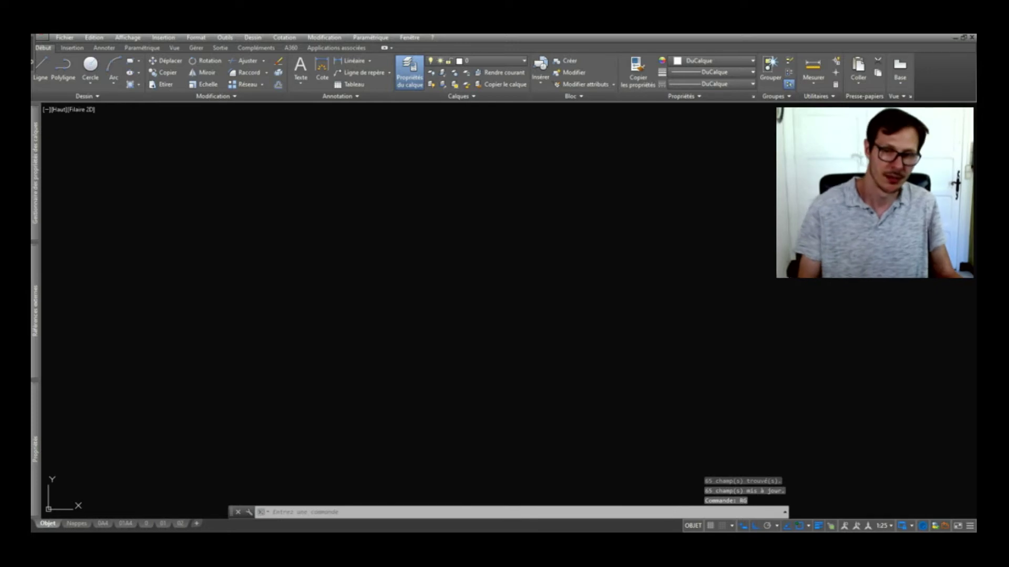
pyautogui.scroll(-6, 466, 293)
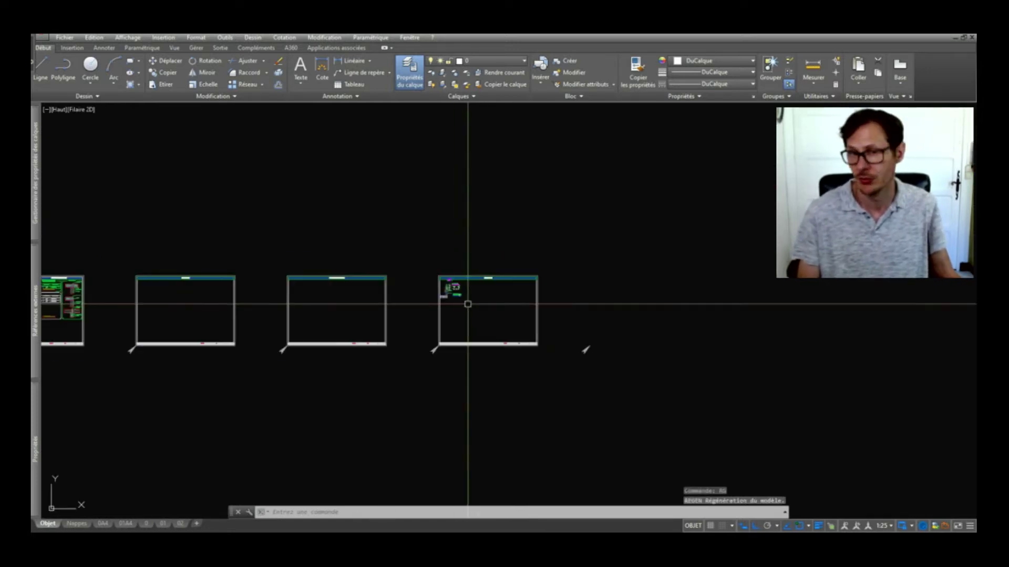
pyautogui.scroll(8, 452, 261)
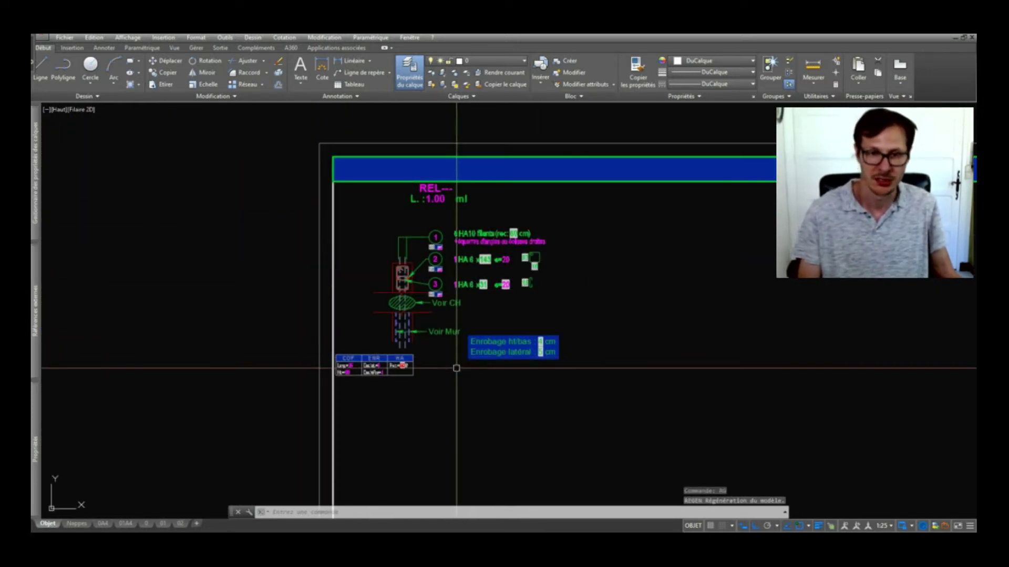
# Run METTREAJOURCHAMP again on the regenerated upstand detail
pyautogui.write('mettreajourchamp')
pyautogui.press('Return')
pyautogui.click(569, 235)
pyautogui.click(273, 401)
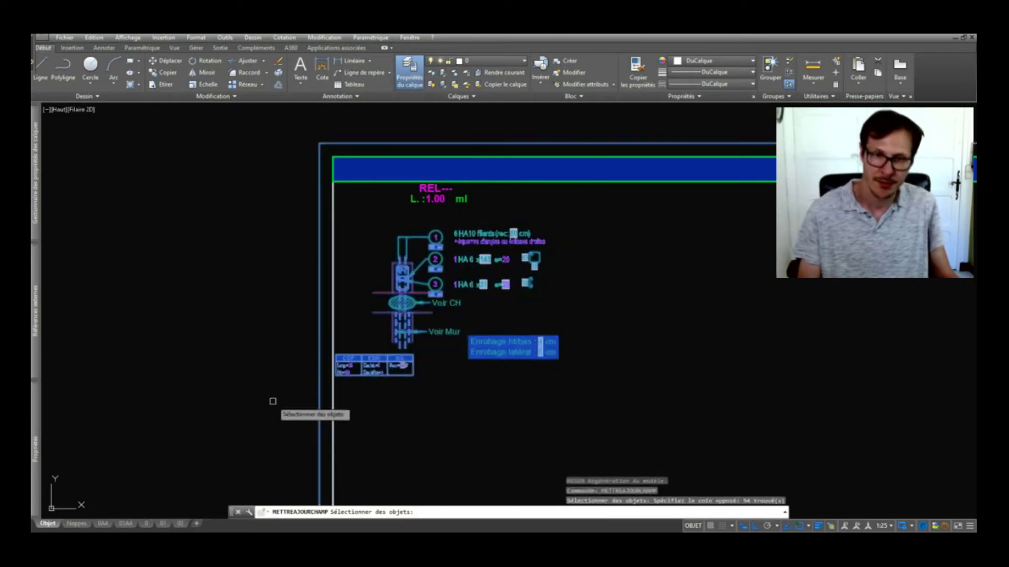
pyautogui.press('Return')
pyautogui.scroll(4, 489, 237)
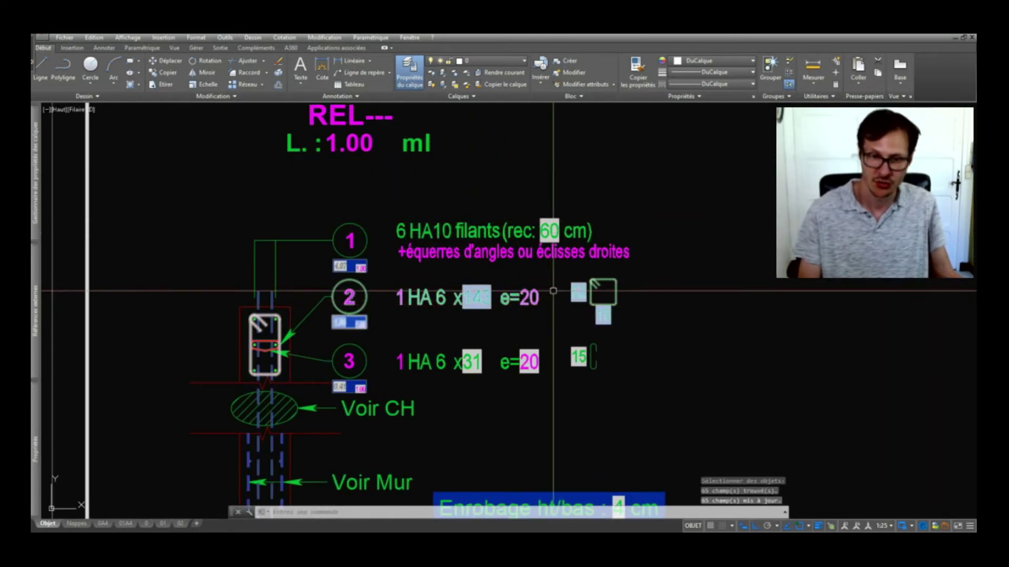
# Set the detail's title to REL1 and its linear length (NBRE_ELEMENT) to 20.00 ml
pyautogui.scroll(-2, 527, 298)
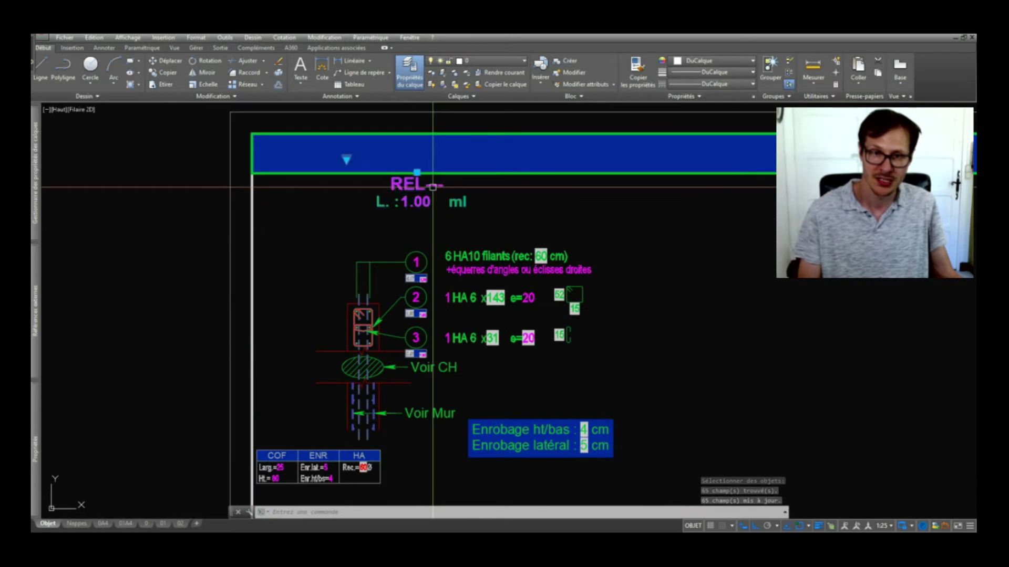
pyautogui.doubleClick(416, 184)
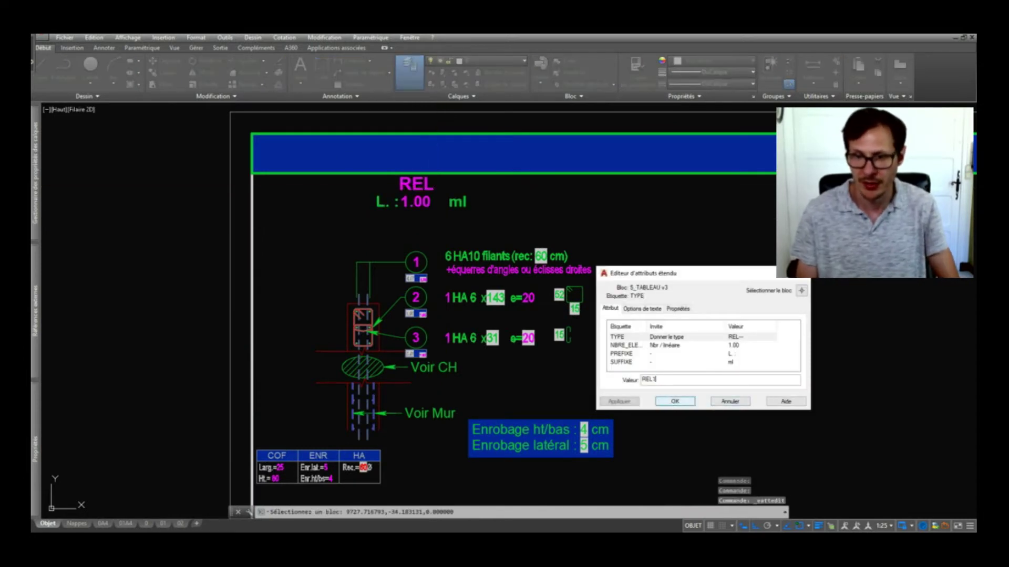
pyautogui.press('Return')
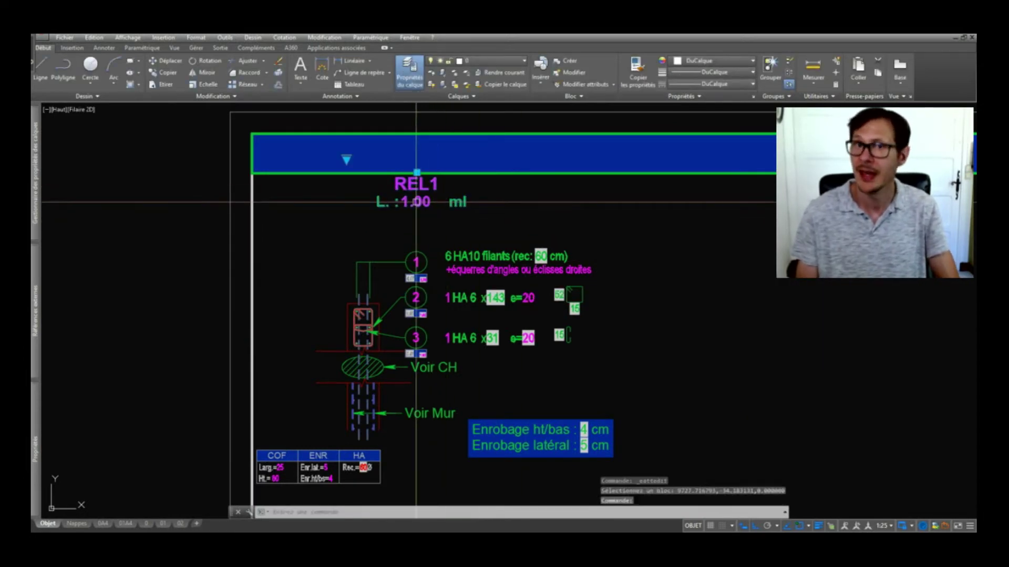
pyautogui.doubleClick(416, 202)
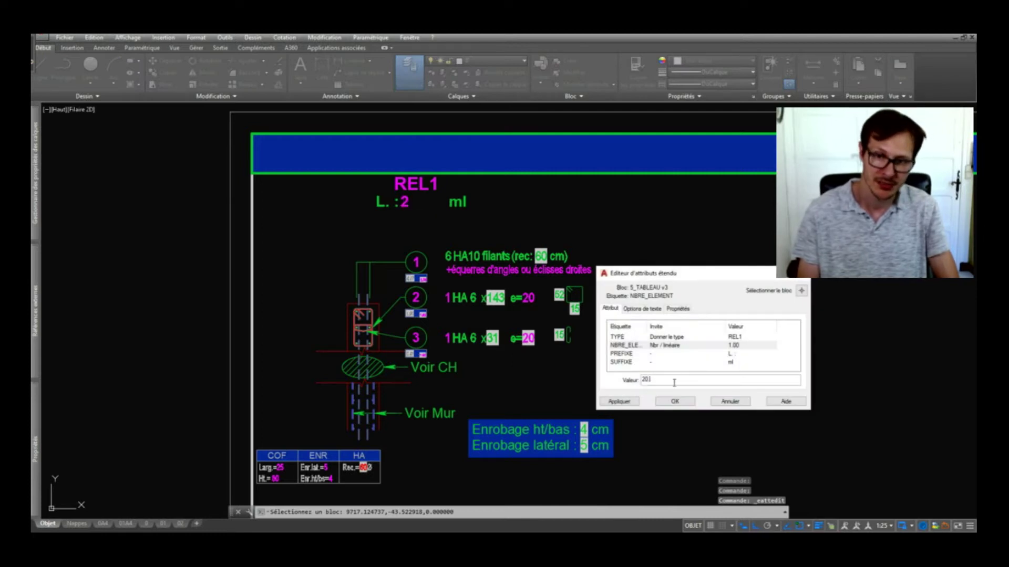
pyautogui.click(675, 403)
# Update the fields of bars 1, 2 and 3 with METTREAJOURCHAMP to carry over the new length
pyautogui.write('mettreajourchamp')
pyautogui.press('Return')
pyautogui.scroll(2, 449, 309)
pyautogui.click(509, 160)
pyautogui.click(281, 426)
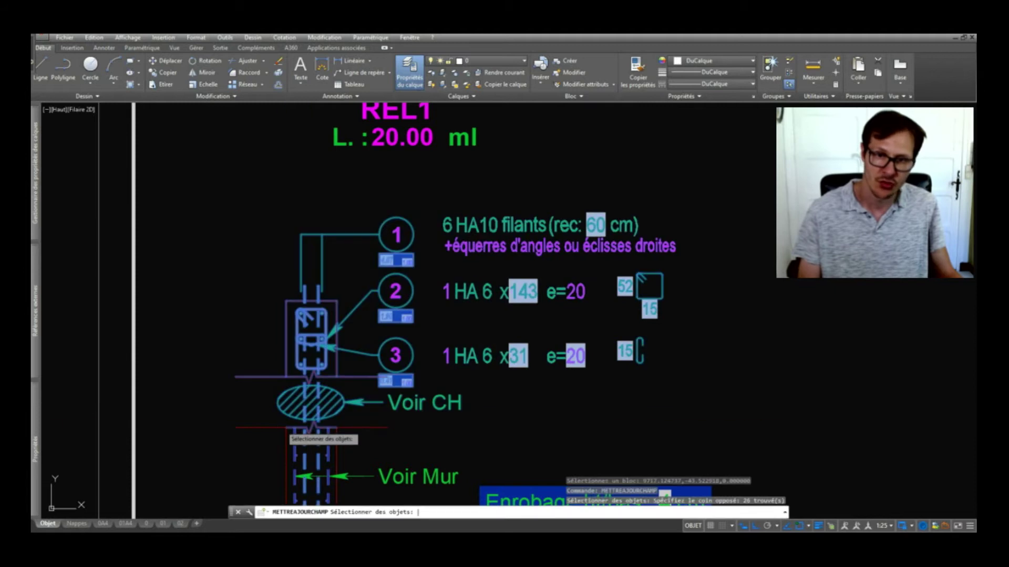
pyautogui.press('Return')
# Repeat the field update on the bar 1 and bar 2 labels to recalculate their weights
pyautogui.scroll(4, 339, 293)
pyautogui.press('Return')
pyautogui.click(581, 210)
pyautogui.click(434, 377)
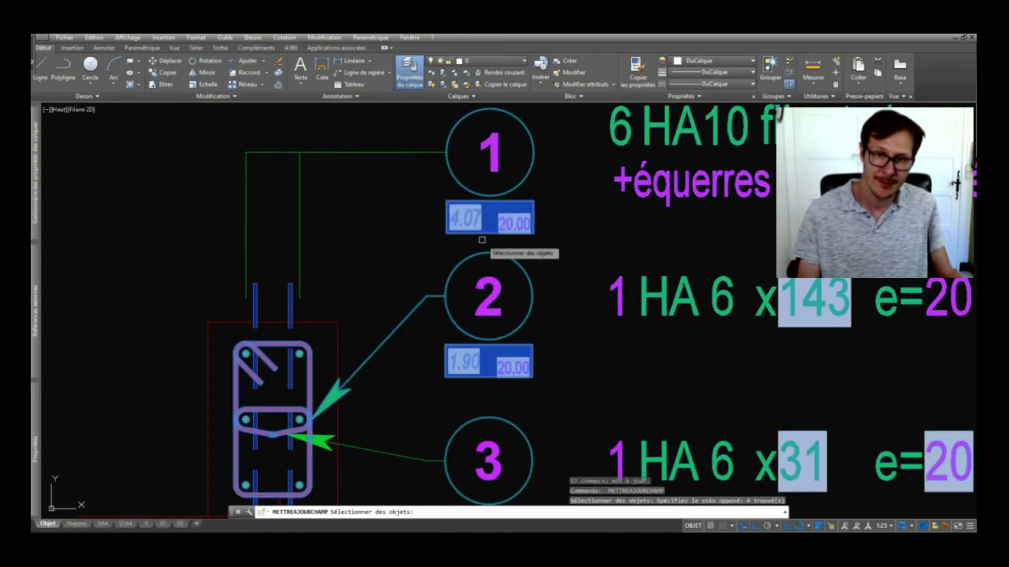
pyautogui.scroll(2, 480, 205)
pyautogui.press('Return')
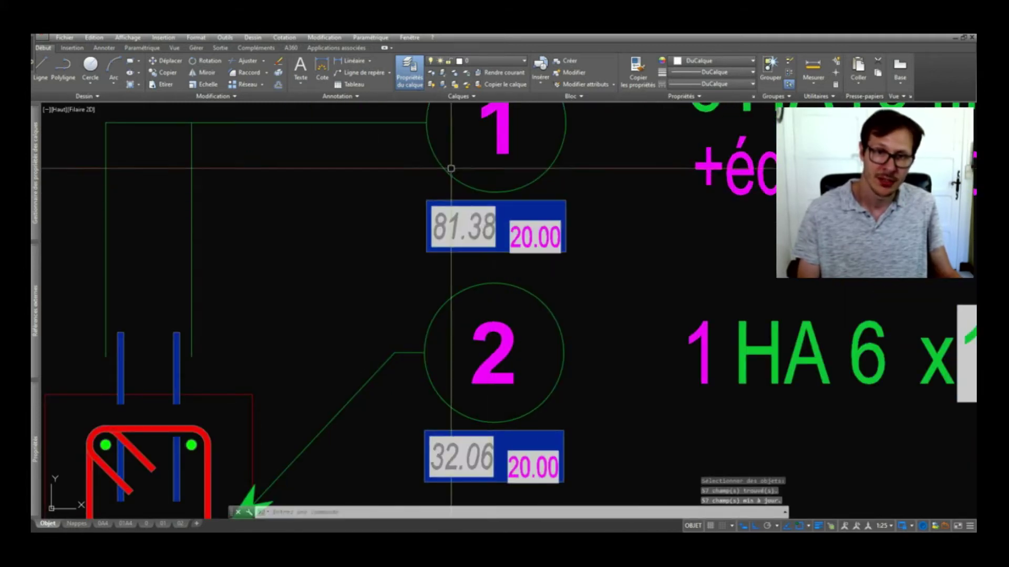
# Examine bar 1's POIDS_HA field formula and its nested length formula, leaving the attributes unchanged
pyautogui.scroll(-8, 489, 255)
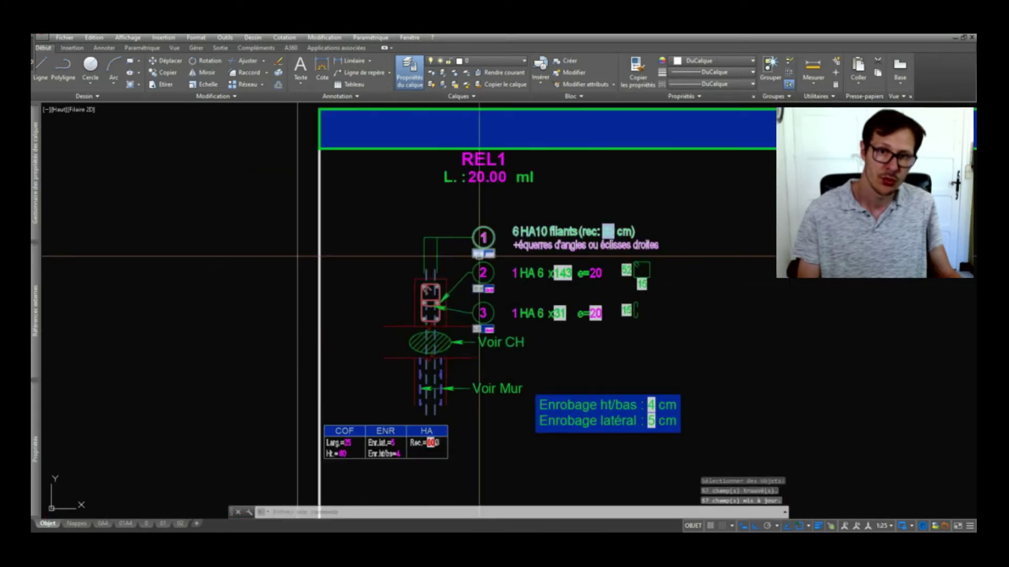
pyautogui.scroll(6, 490, 256)
pyautogui.doubleClick(490, 256)
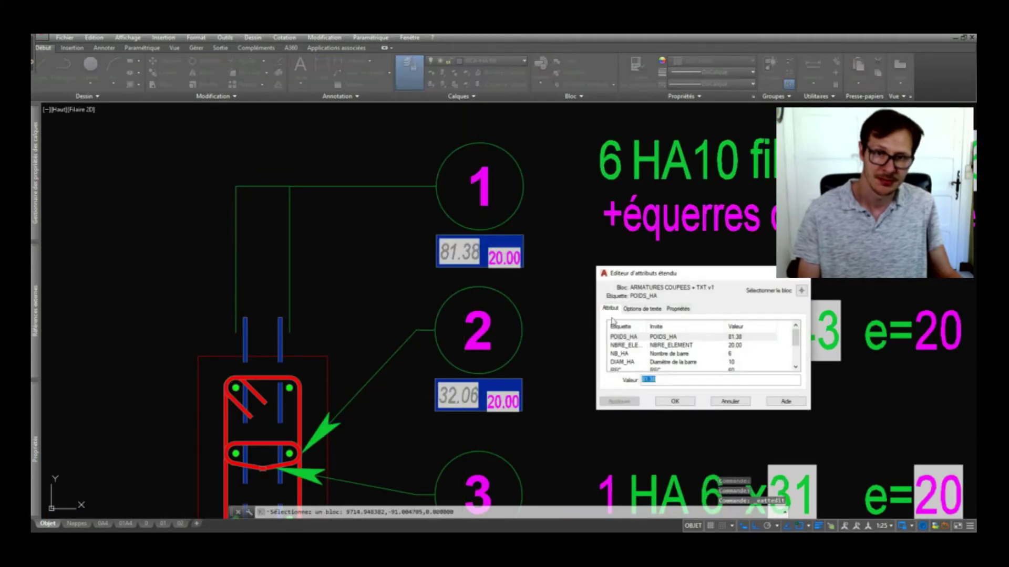
pyautogui.doubleClick(652, 381)
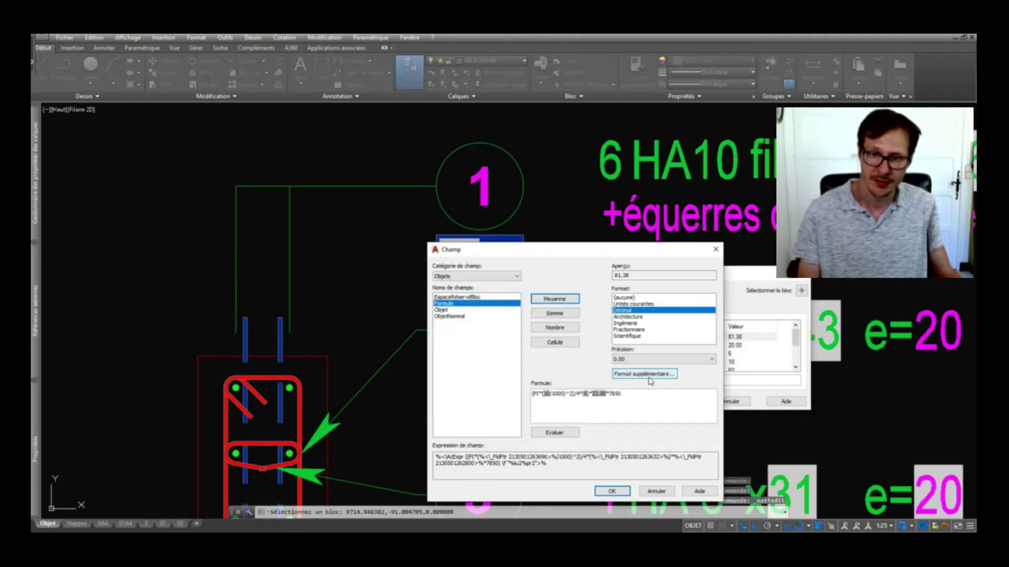
pyautogui.doubleClick(595, 395)
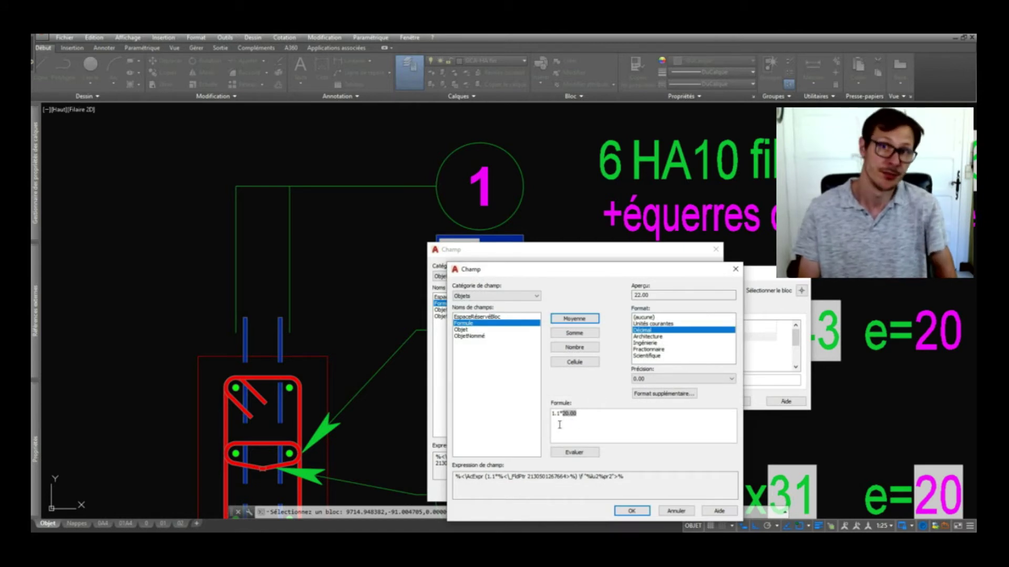
pyautogui.press('Return')
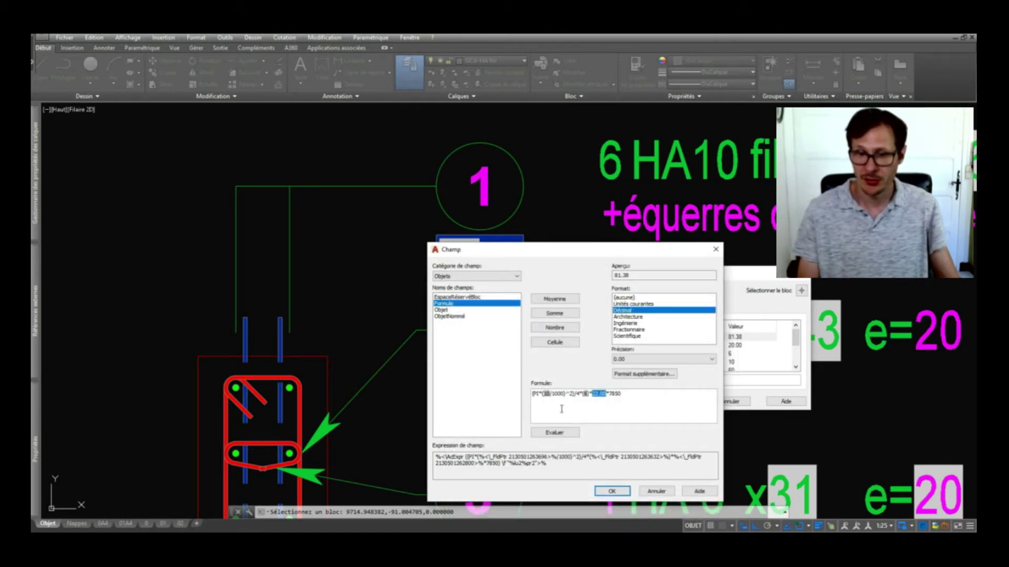
pyautogui.press('Return')
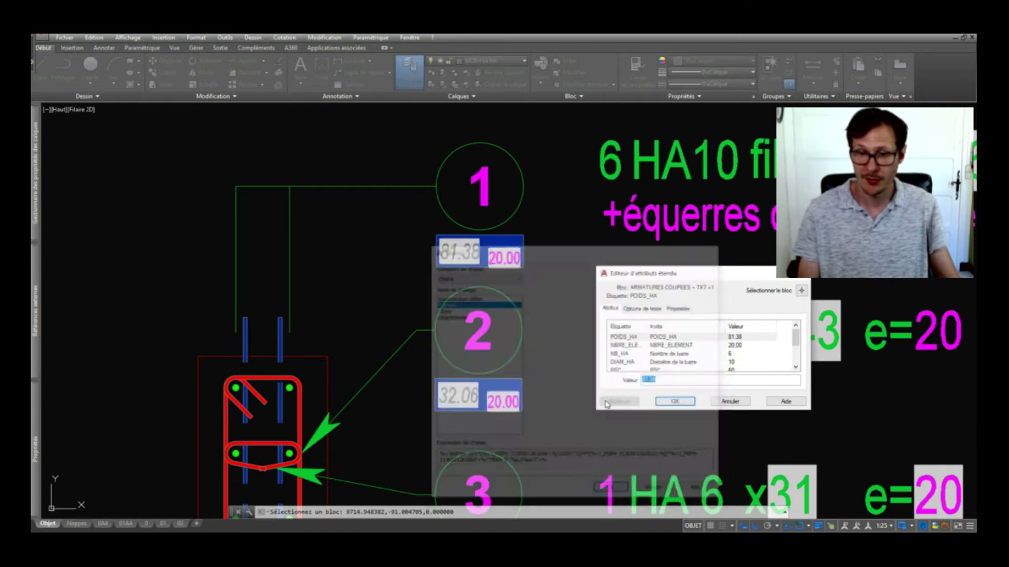
pyautogui.press('Escape')
# Run POIDS_ARMATURES on the REL1 detail, count the POIDS_HA attribute and place the weight table below the detail
pyautogui.scroll(-5, 386, 353)
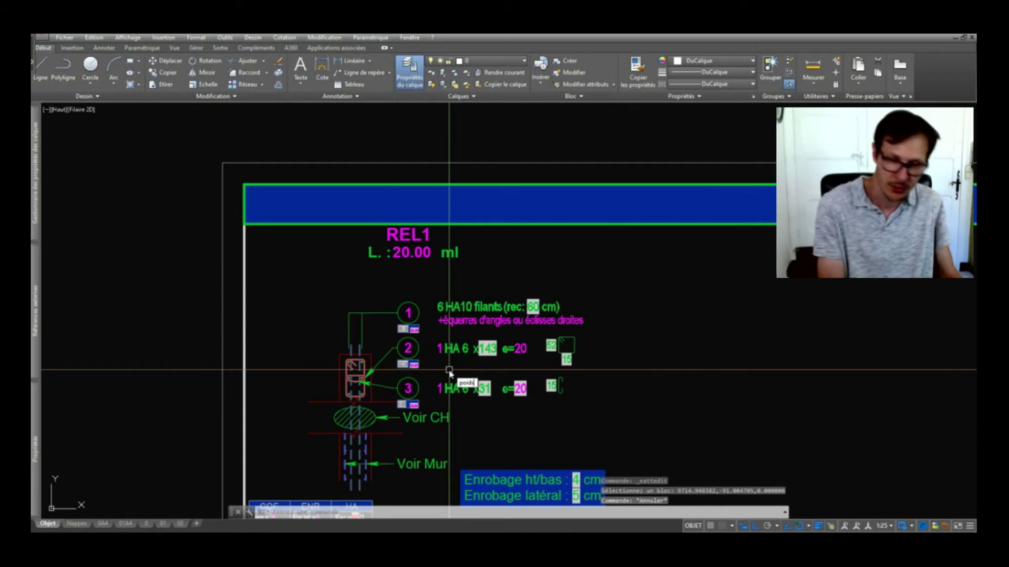
pyautogui.press('Return')
pyautogui.scroll(-10, 450, 374)
pyautogui.click(315, 210)
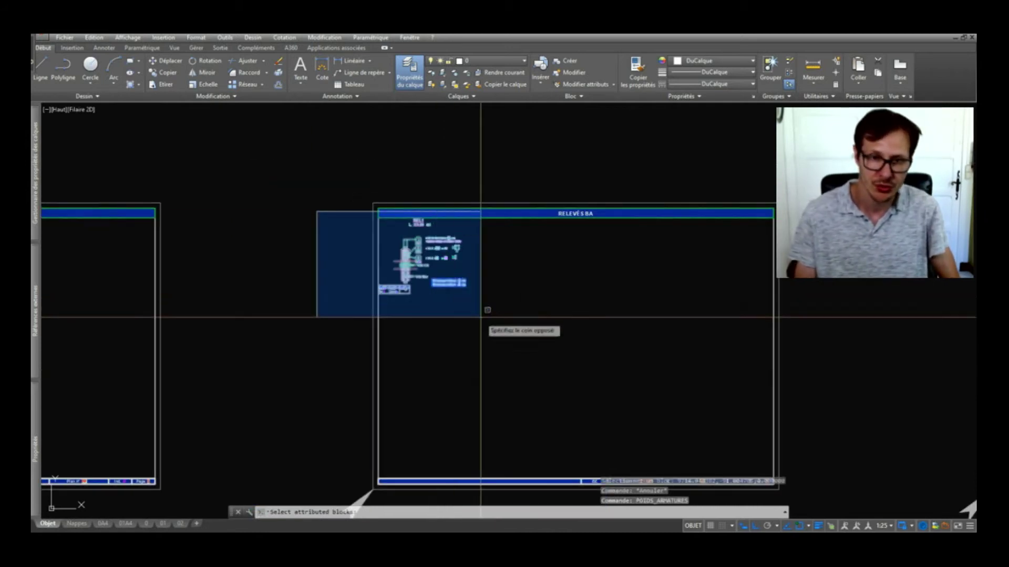
pyautogui.click(484, 311)
pyautogui.press('Return')
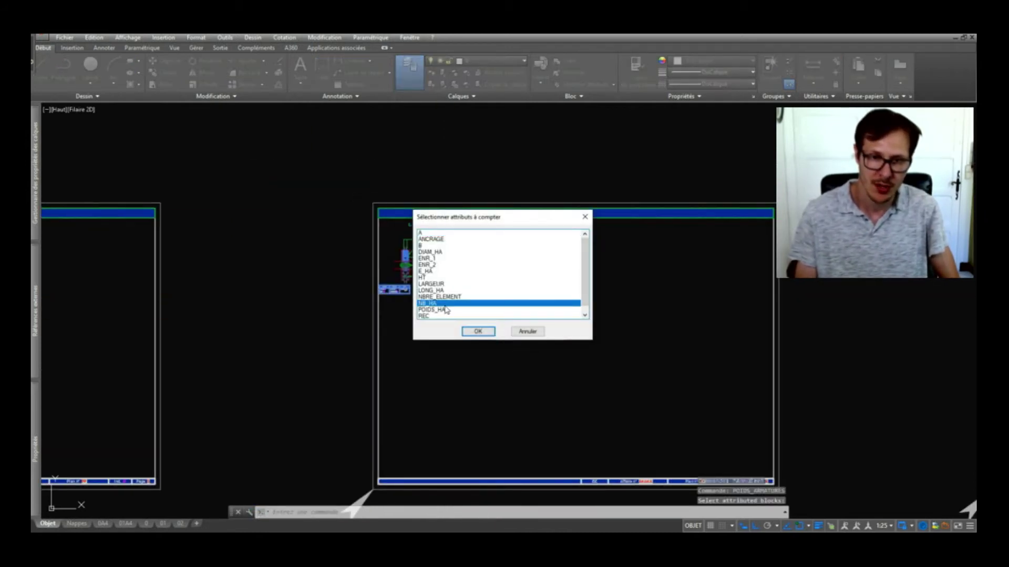
pyautogui.doubleClick(446, 310)
pyautogui.scroll(5, 435, 294)
pyautogui.click(434, 294)
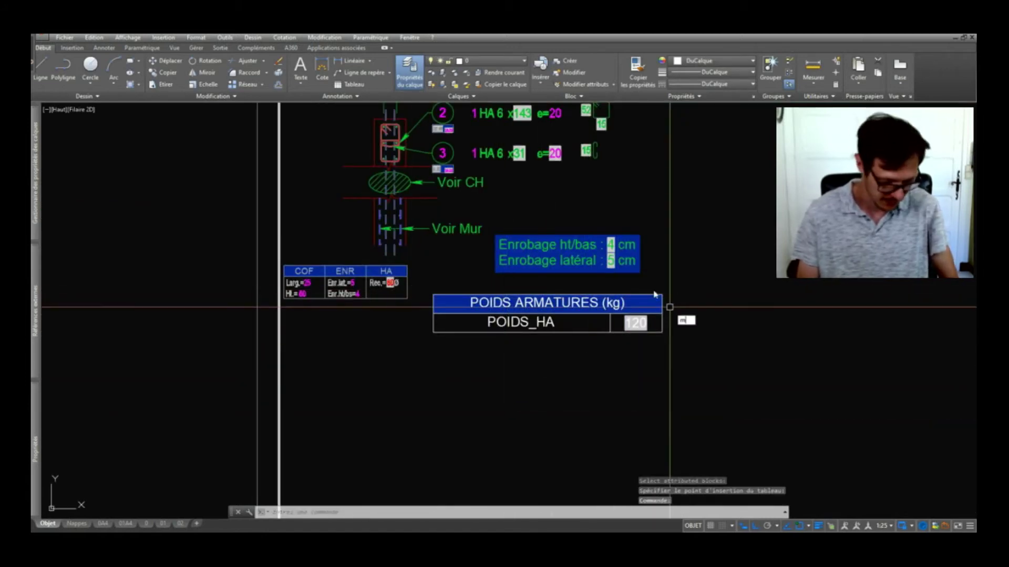
# Update the fields of REL1's new weight table with METTREAJOURCHAMP
pyautogui.write('ajchamp')
pyautogui.press('Return')
pyautogui.click(412, 372)
pyautogui.click(694, 296)
pyautogui.press('Return')
pyautogui.moveTo(646, 240); pyautogui.dragTo(596, 390, button='middle')
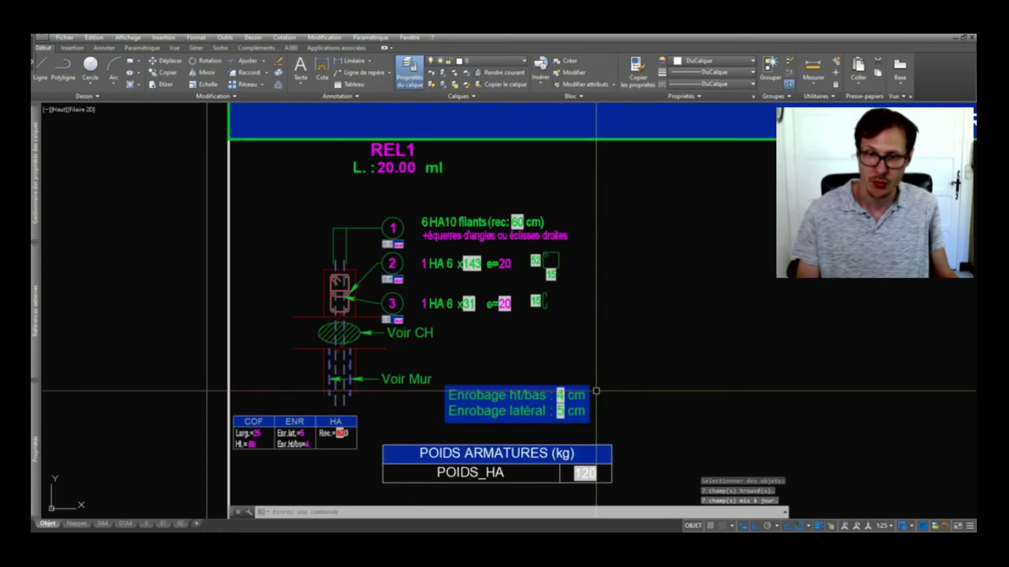
# Copy the whole REL1 detail with its weight table horizontally to the free space beside it on the RELEVÉS BA sheet
pyautogui.scroll(-2, 354, 256)
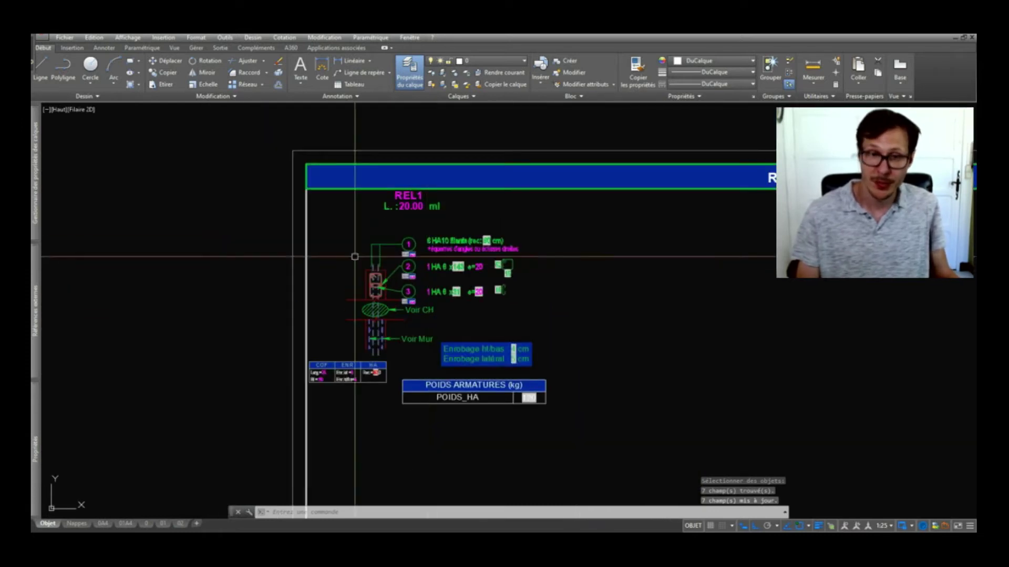
pyautogui.click(216, 176)
pyautogui.click(609, 420)
pyautogui.write('cp')
pyautogui.press('Return')
pyautogui.click(402, 380)
pyautogui.scroll(-3, 367, 326)
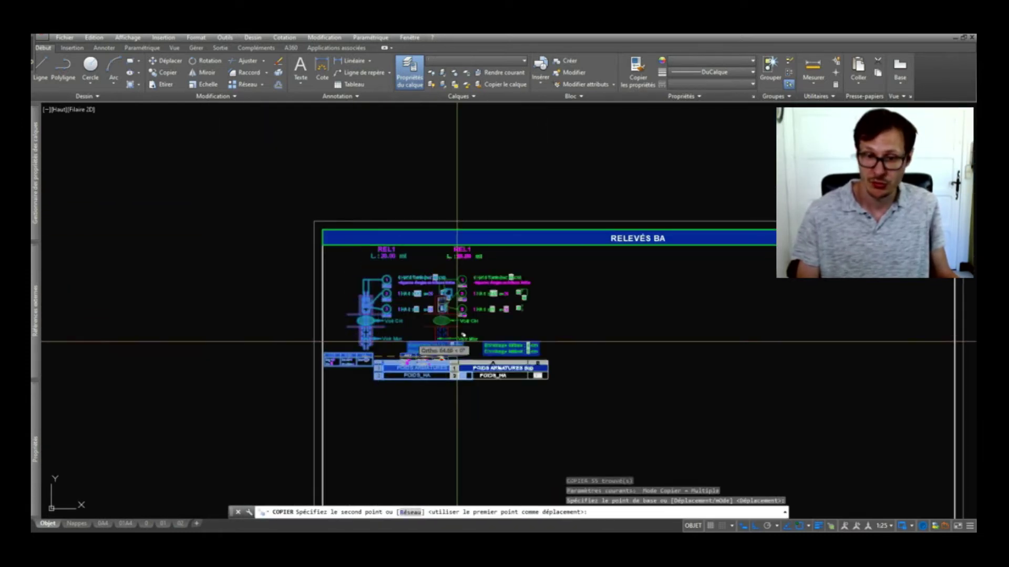
pyautogui.click(563, 349)
pyautogui.press('Return')
# Delete the copied weight table under the second detail
pyautogui.click(633, 398)
pyautogui.click(601, 372)
pyautogui.press('Delete')
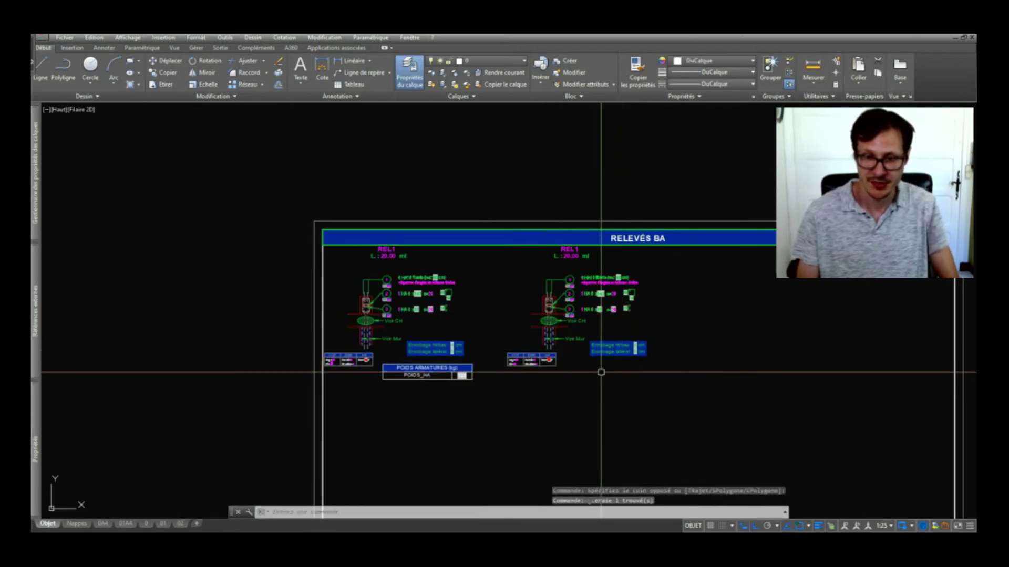
# Set the copied detail's title to REL2 and its linear length to 30.00 ml
pyautogui.scroll(4, 634, 277)
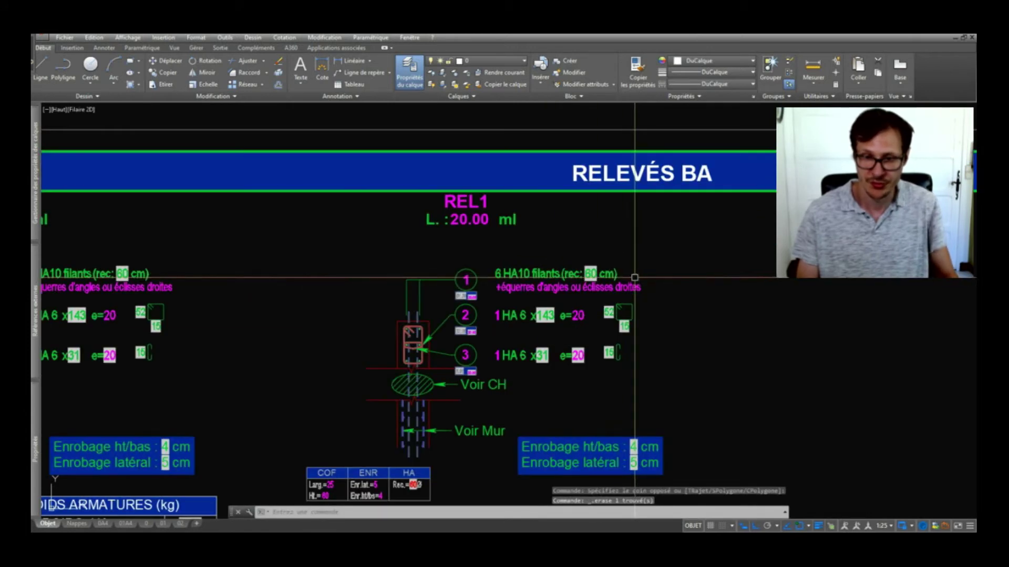
pyautogui.doubleClick(484, 207)
pyautogui.click(676, 401)
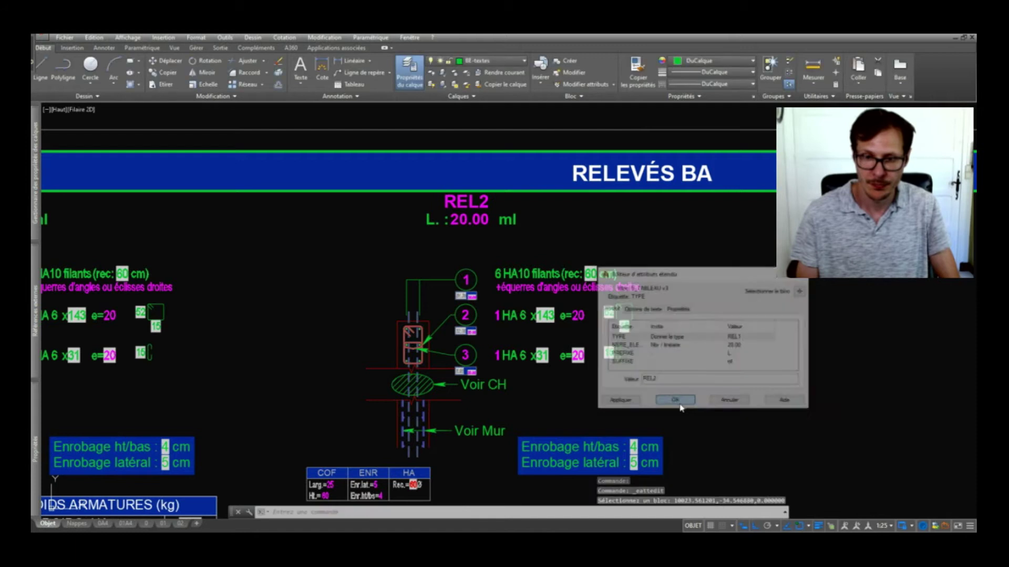
pyautogui.doubleClick(471, 221)
pyautogui.write('30.00')
pyautogui.click(675, 402)
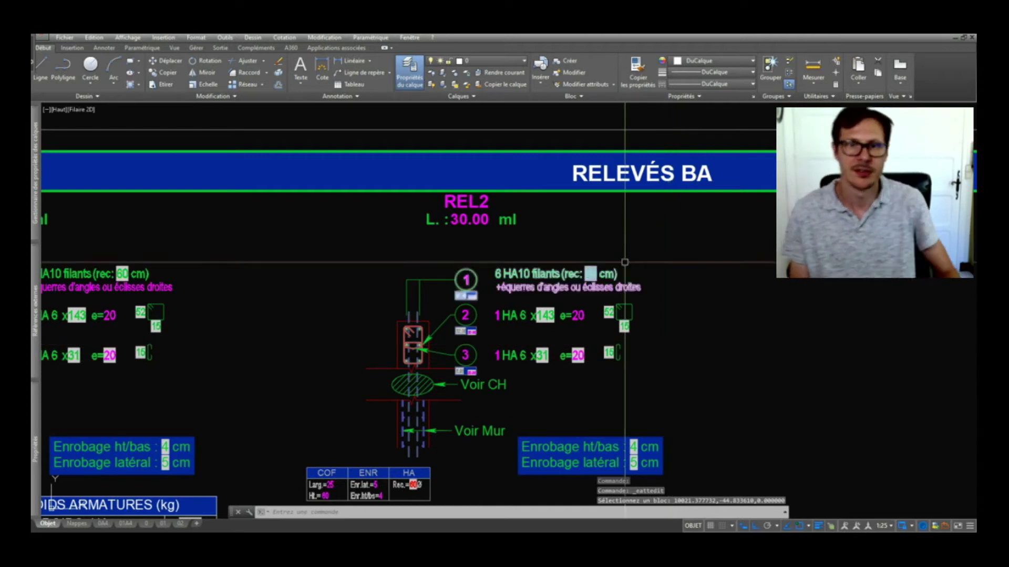
# Change REL2's bar 2 frame (Cadre) to the 8 mm diameter variant
pyautogui.scroll(-5, 475, 210)
pyautogui.scroll(5, 477, 213)
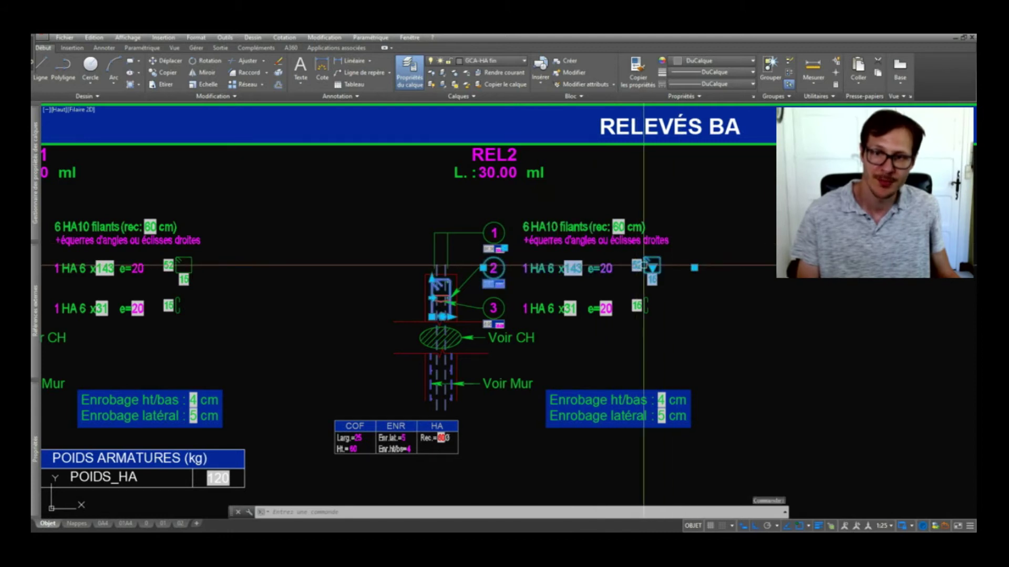
pyautogui.click(651, 266)
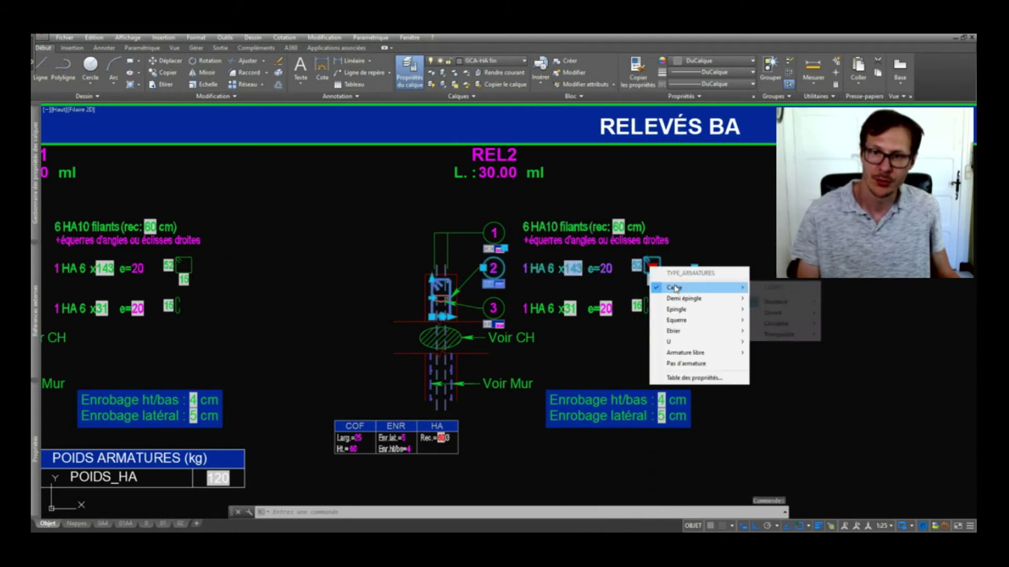
pyautogui.click(862, 328)
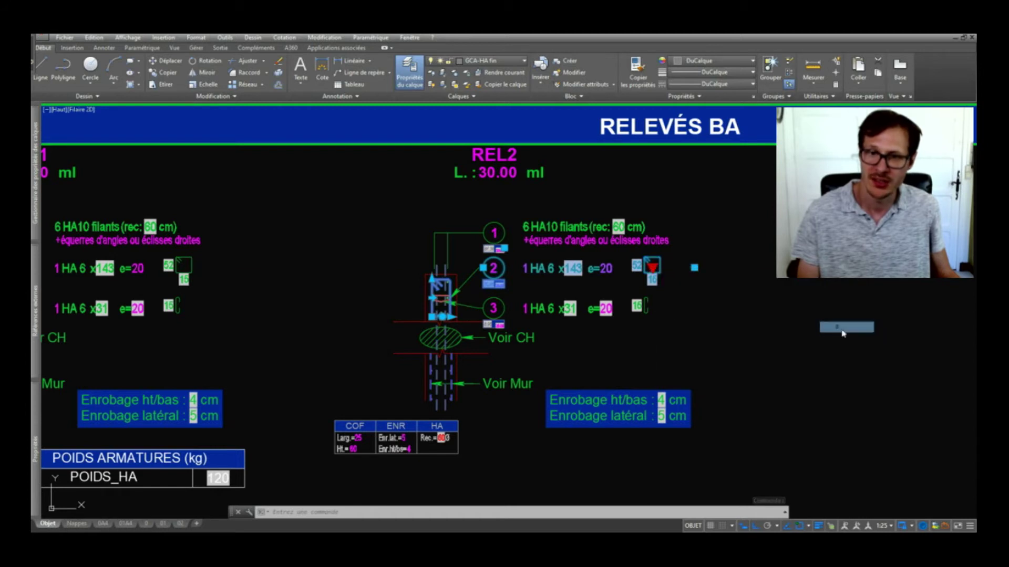
pyautogui.press('Escape')
# Update the fields of the REL2 detail with METTREAJOURCHAMP to carry over its new length and bar diameter
pyautogui.scroll(3, 437, 310)
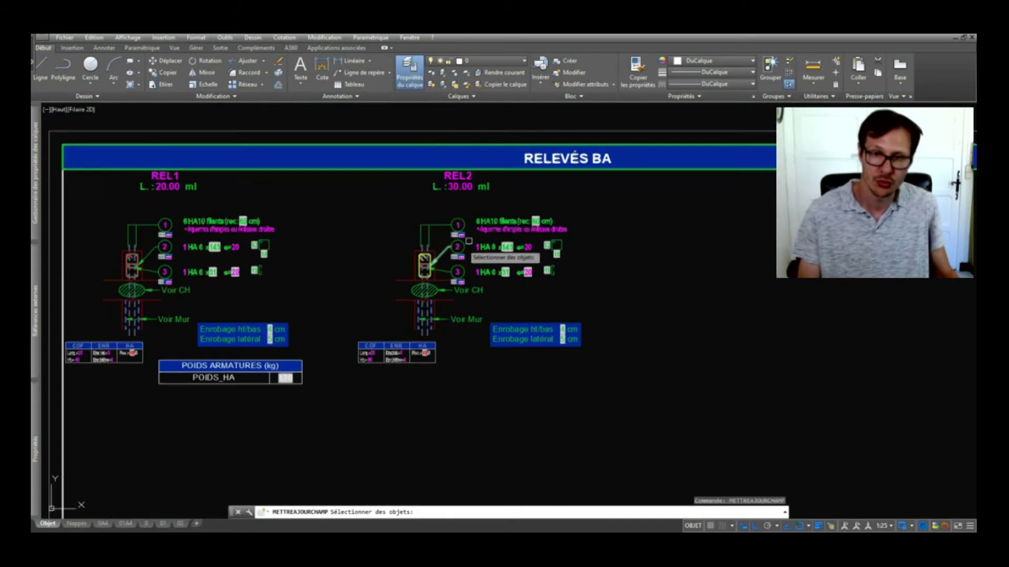
pyautogui.click(624, 187)
pyautogui.click(412, 315)
pyautogui.click(591, 185)
pyautogui.click(371, 348)
pyautogui.press('Return')
pyautogui.write('po')
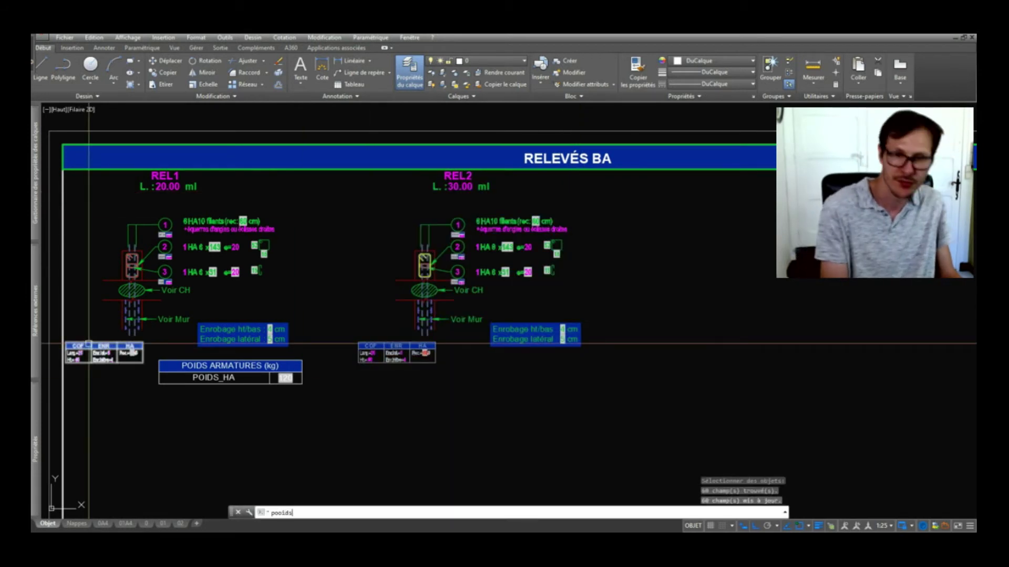
pyautogui.write('oids')
pyautogui.press('Return')
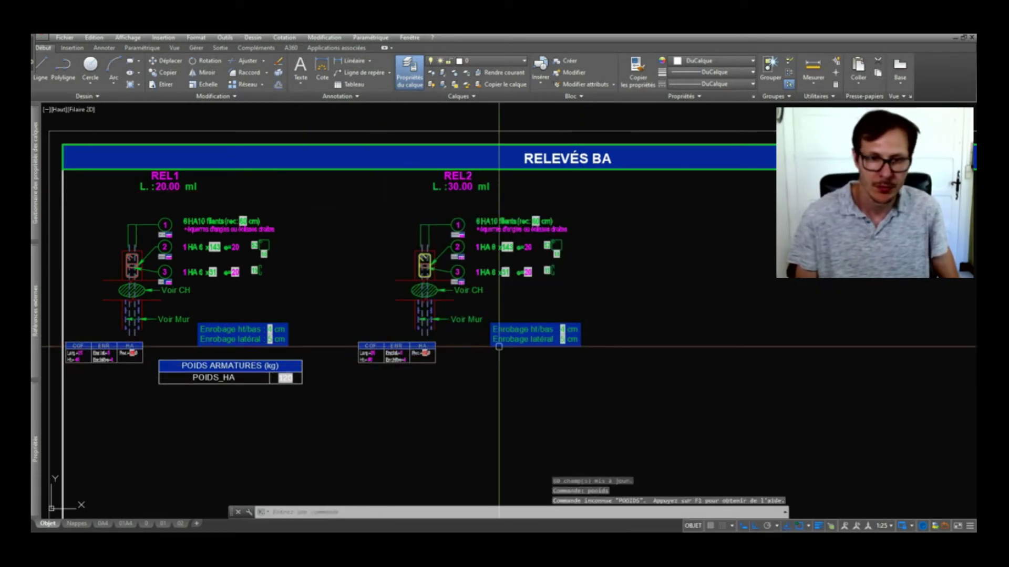
pyautogui.press('Escape')
# Run POIDS_ARMATURES on the REL2 detail, count the POIDS_HA attribute and place the weight table below it
pyautogui.write('poids')
pyautogui.press('Return')
pyautogui.scroll(-5, 473, 339)
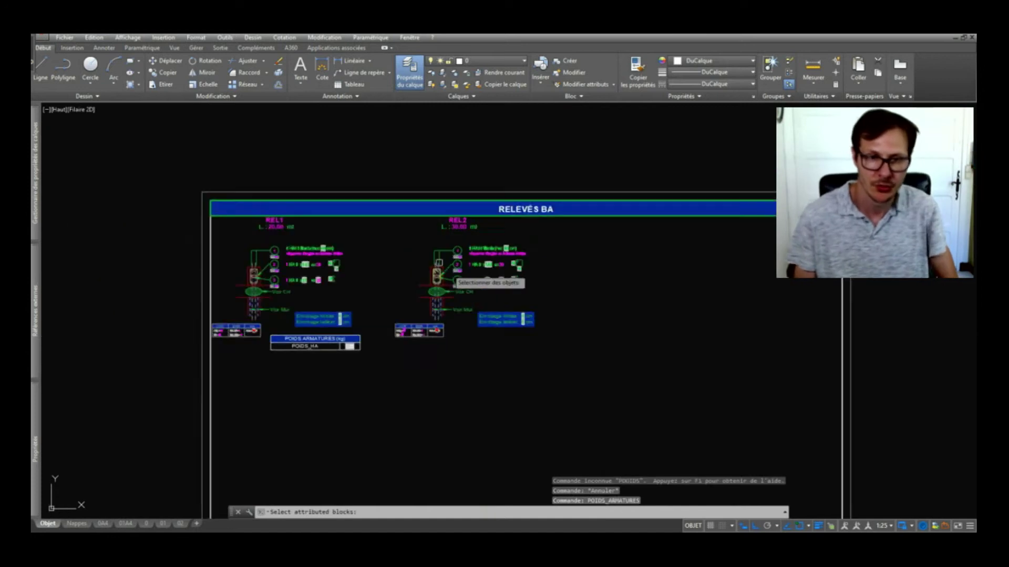
pyautogui.click(453, 292)
pyautogui.press('Return')
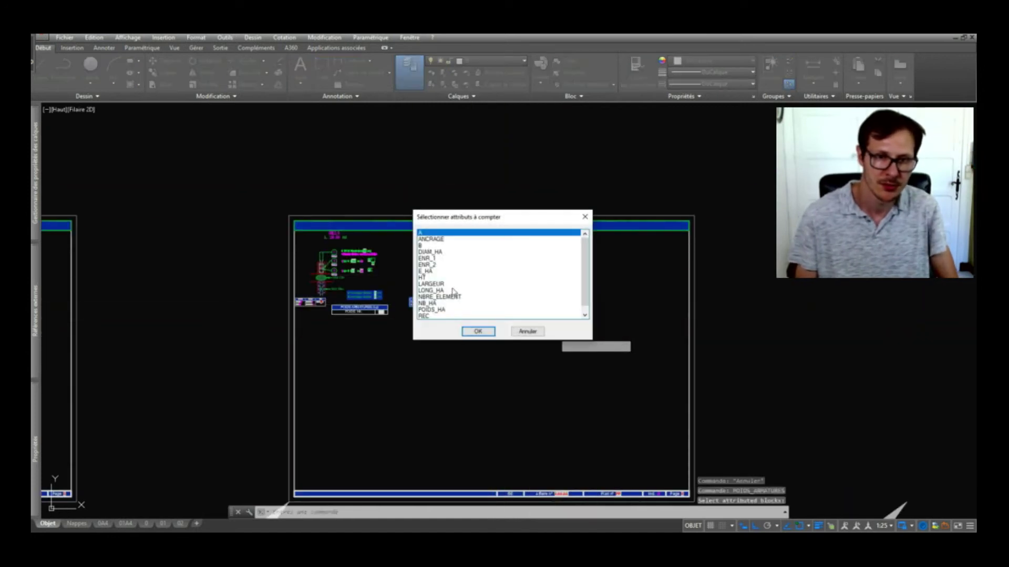
pyautogui.doubleClick(439, 310)
pyautogui.scroll(3, 439, 305)
pyautogui.click(434, 312)
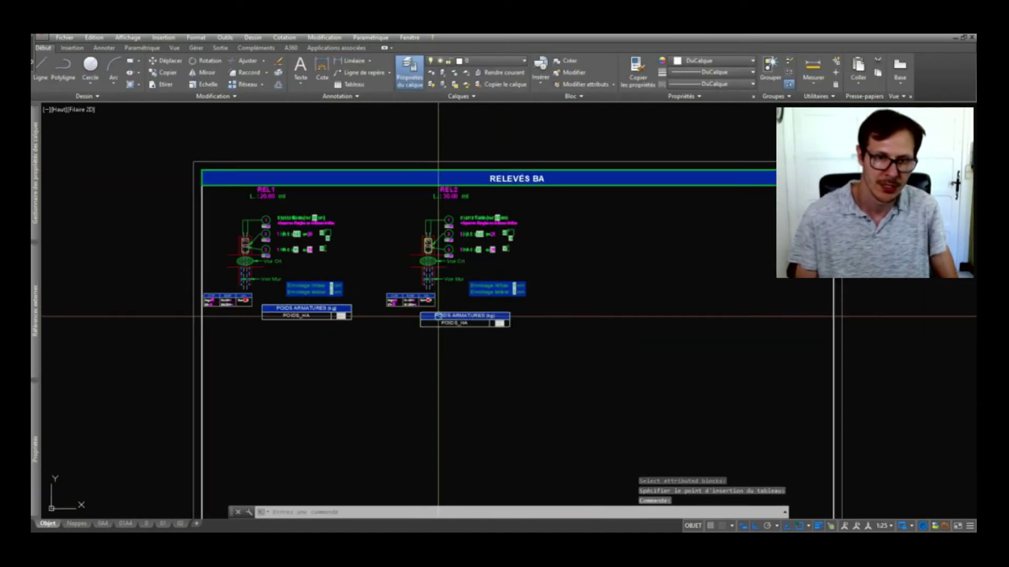
# Set the spacing (E_HA) of REL2's bar 2 to 10 cm
pyautogui.scroll(4, 446, 315)
pyautogui.moveTo(440, 454); pyautogui.dragTo(774, 424, button='middle')
pyautogui.scroll(-5, 541, 387)
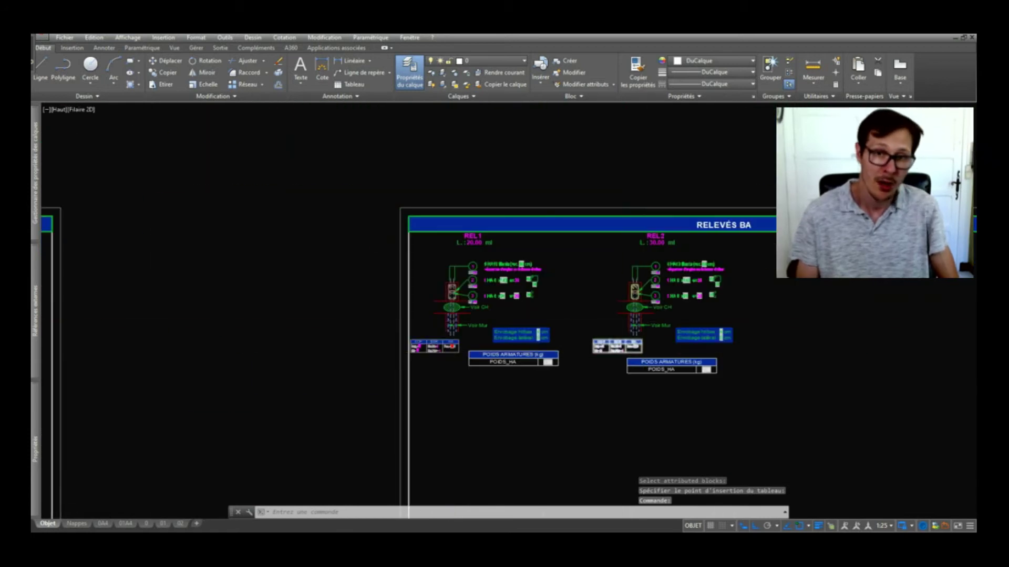
pyautogui.scroll(5, 647, 309)
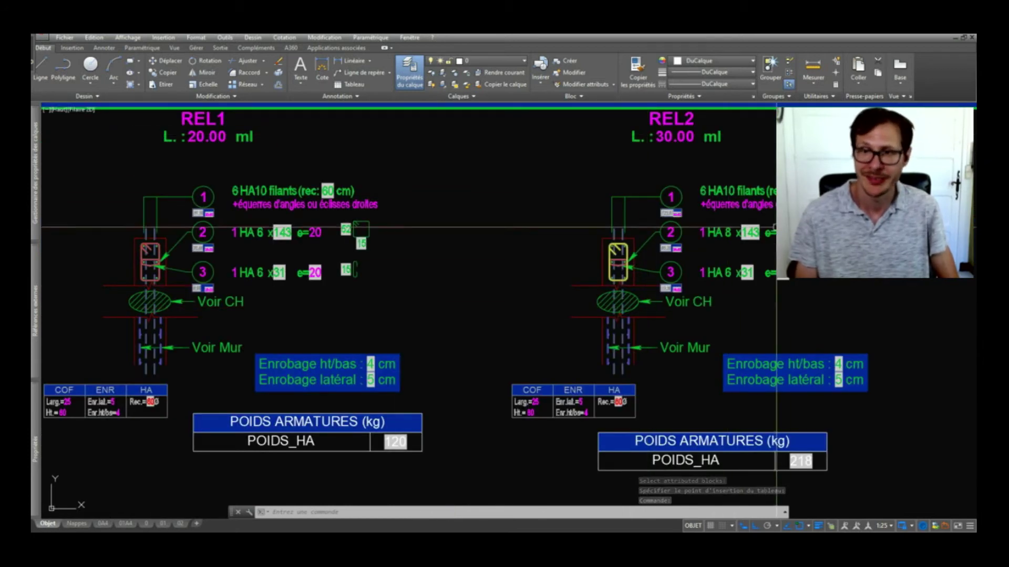
pyautogui.doubleClick(618, 257)
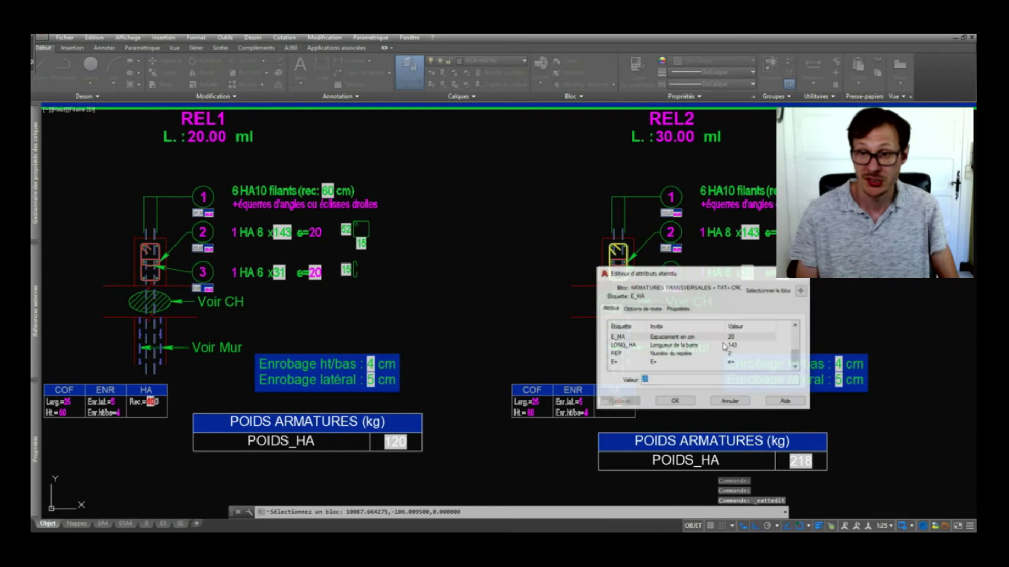
pyautogui.click(675, 402)
# Update the fields of REL2 and its weight table with METTREAJOURCHAMP to carry over the new spacing
pyautogui.moveTo(783, 298); pyautogui.dragTo(665, 310, button='middle')
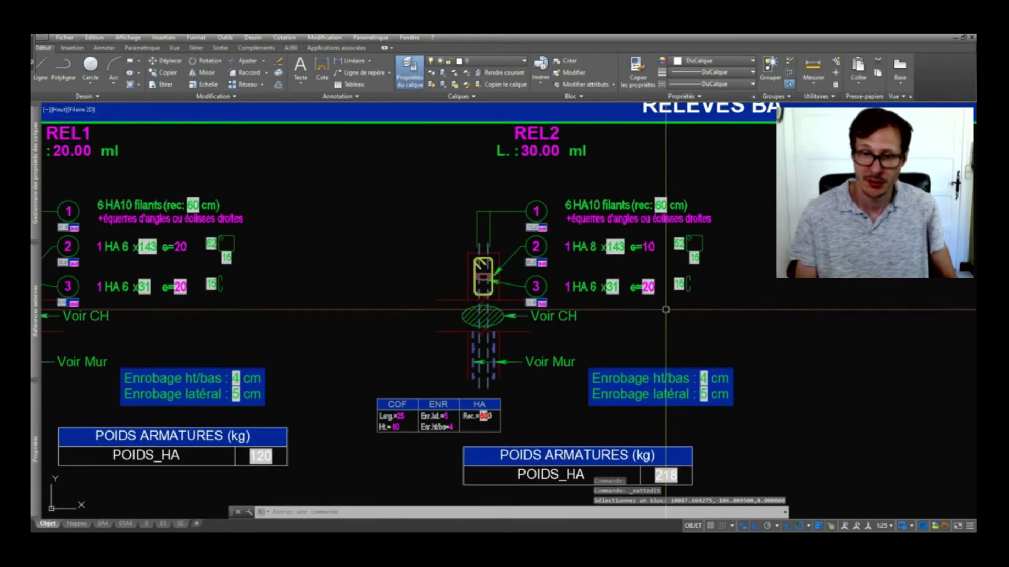
pyautogui.write('METTREAJOURCHAMP')
pyautogui.press('Return')
pyautogui.scroll(-2, 667, 245)
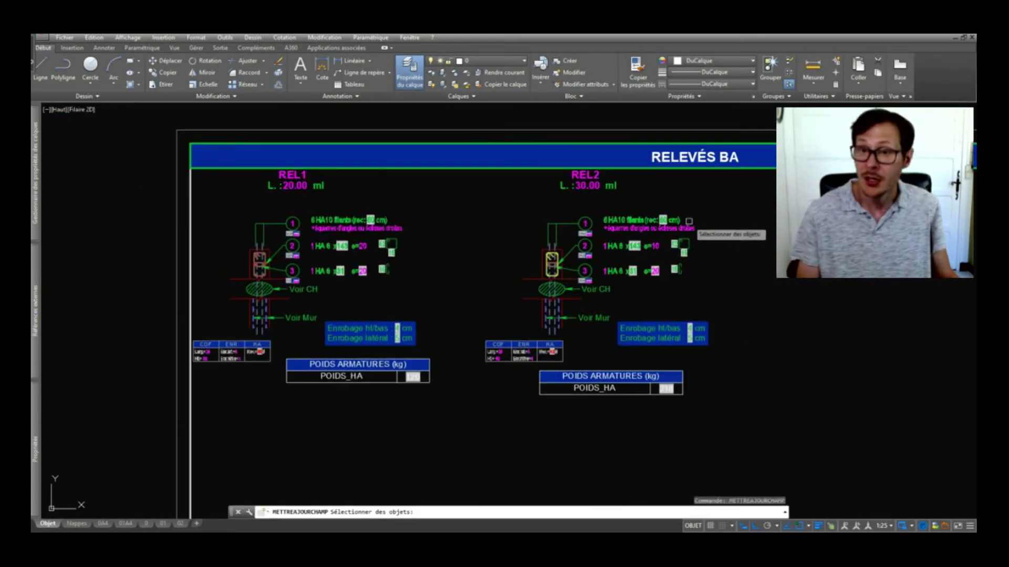
pyautogui.click(733, 195)
pyautogui.click(541, 383)
pyautogui.press('Return')
pyautogui.scroll(2, 652, 408)
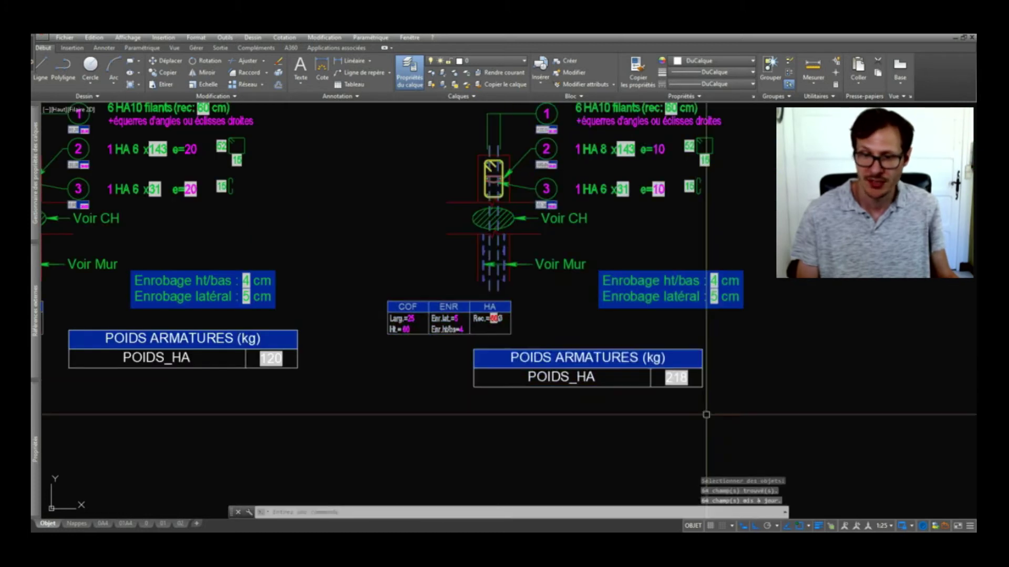
# Repeat the field update on both upstand details and their weight tables
pyautogui.press('Return')
pyautogui.scroll(-3, 576, 298)
pyautogui.click(680, 202)
pyautogui.click(363, 352)
pyautogui.press('Return')
pyautogui.scroll(2, 662, 257)
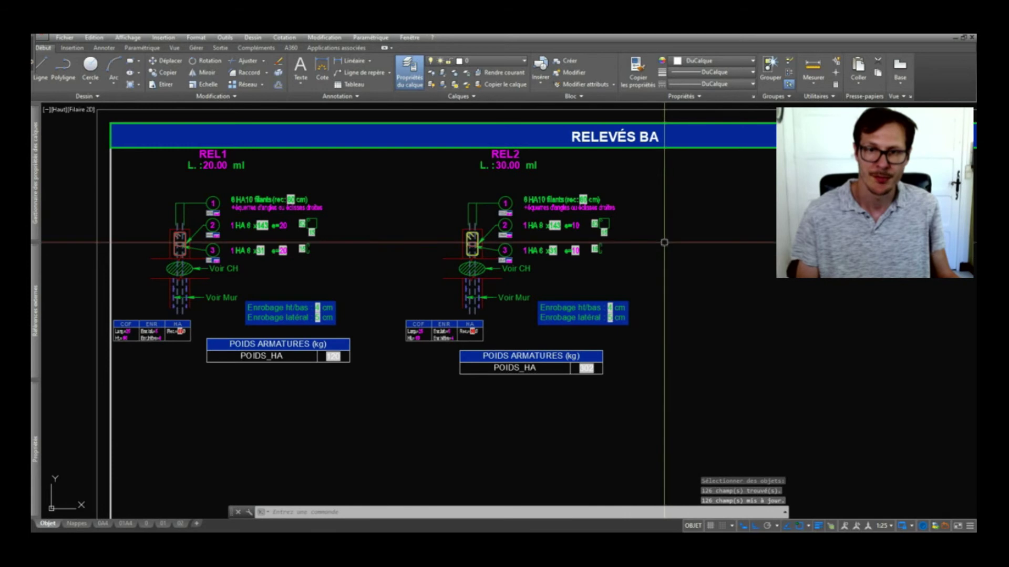
# Run the field update once more on REL1 and REL2 to finish recalculating the weight totals
pyautogui.press('Return')
pyautogui.scroll(-3, 663, 182)
pyautogui.click(666, 179)
pyautogui.click(322, 313)
pyautogui.press('Return')
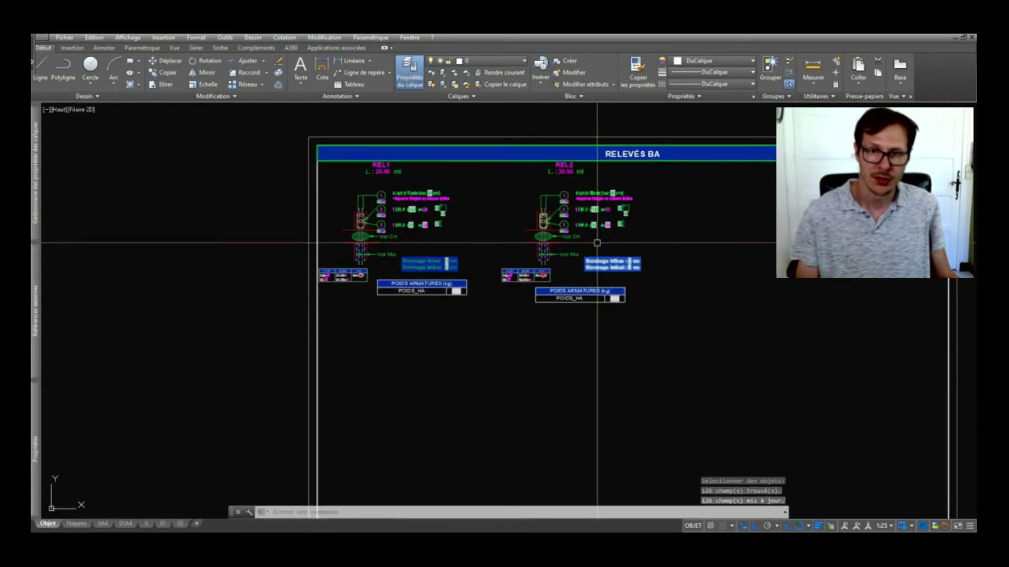
pyautogui.scroll(2, 600, 209)
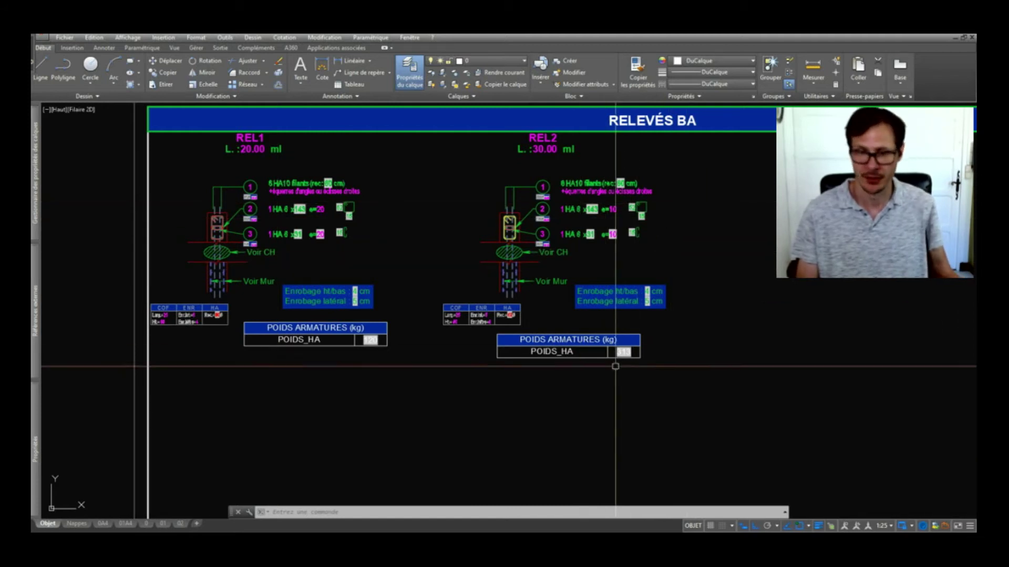
# Create a combined POIDS_HA weight table for REL1 and REL2 with POIDS_ARMATURES and place it below the two details
pyautogui.click(623, 353)
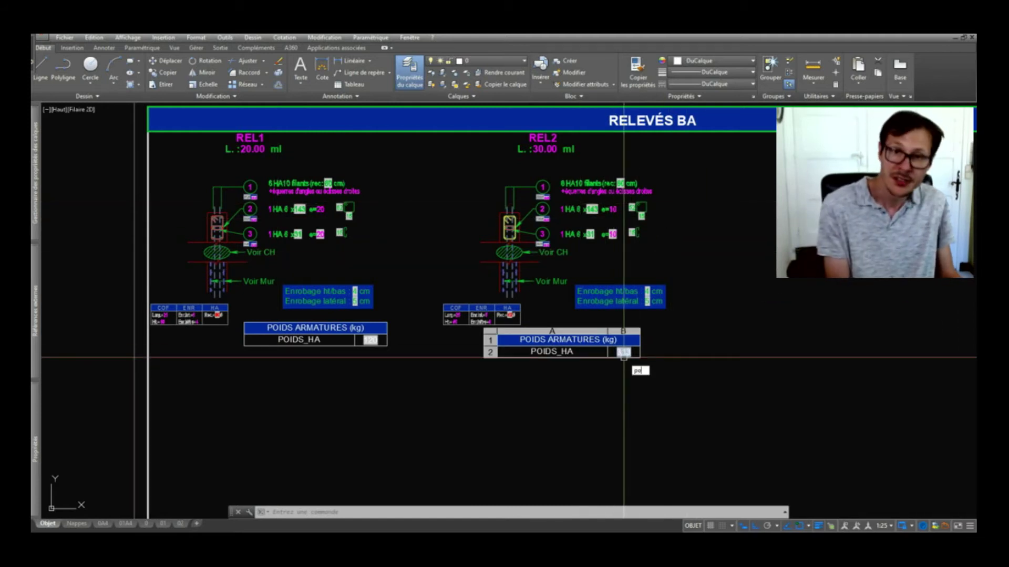
pyautogui.press('Return')
pyautogui.click(361, 231)
pyautogui.click(700, 353)
pyautogui.press('Return')
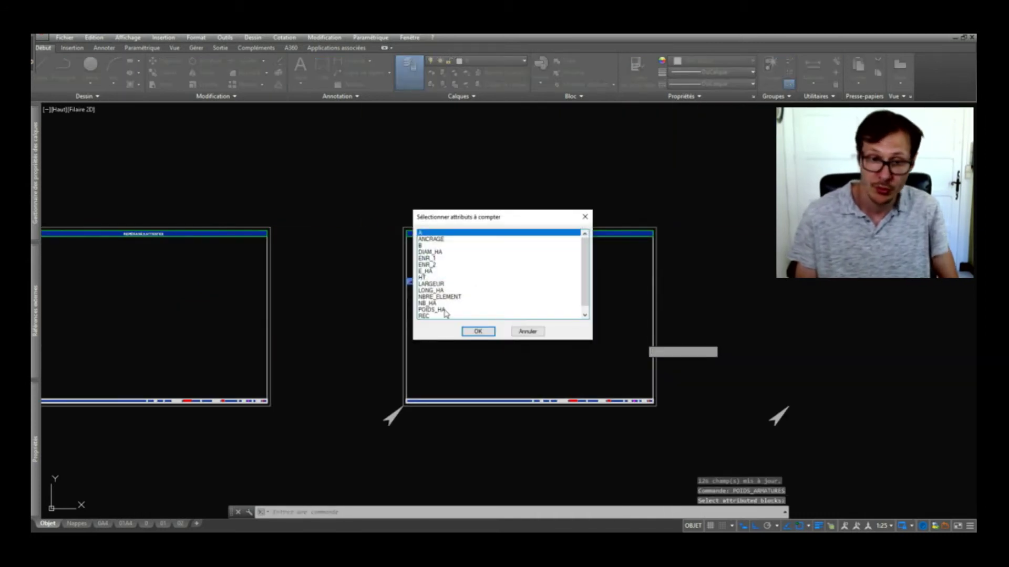
pyautogui.click(477, 331)
pyautogui.scroll(5, 479, 304)
pyautogui.click(477, 348)
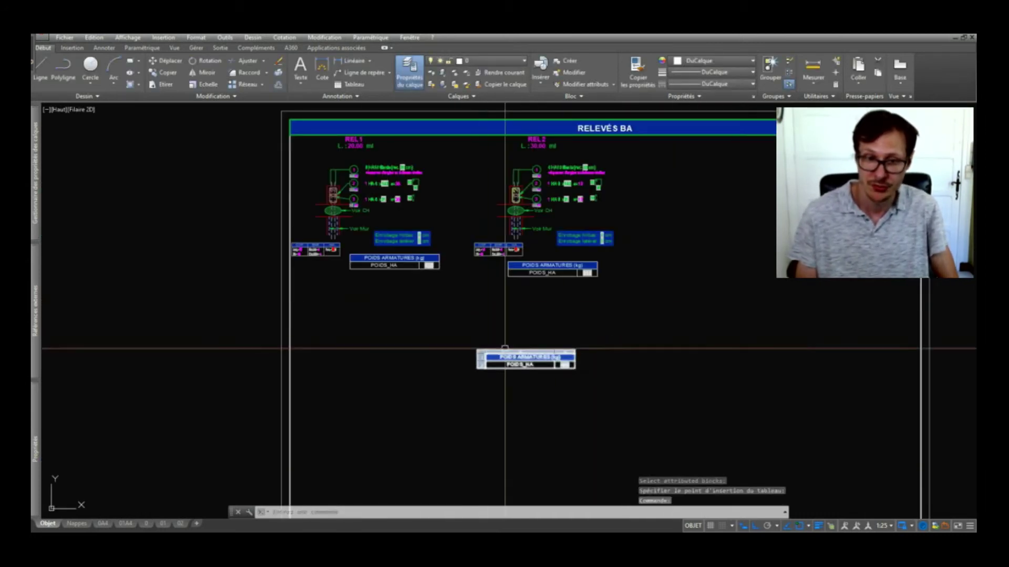
# Compare the POIDS_HA total in the combined table with the separate REL1 and REL2 weight tables
pyautogui.scroll(4, 541, 352)
pyautogui.moveTo(697, 470); pyautogui.dragTo(706, 512, button='middle')
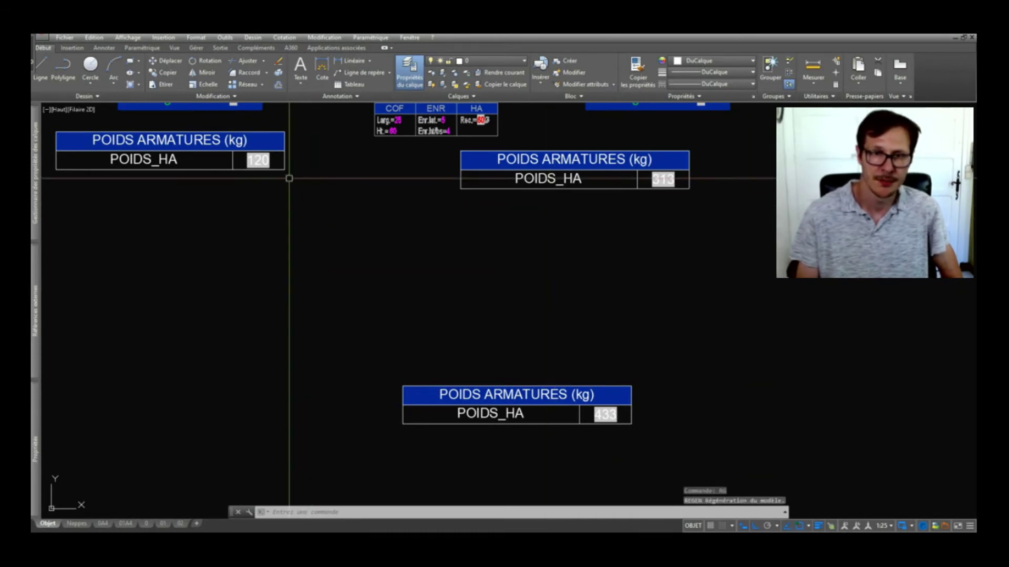
pyautogui.scroll(-5, 509, 301)
pyautogui.scroll(5, 567, 302)
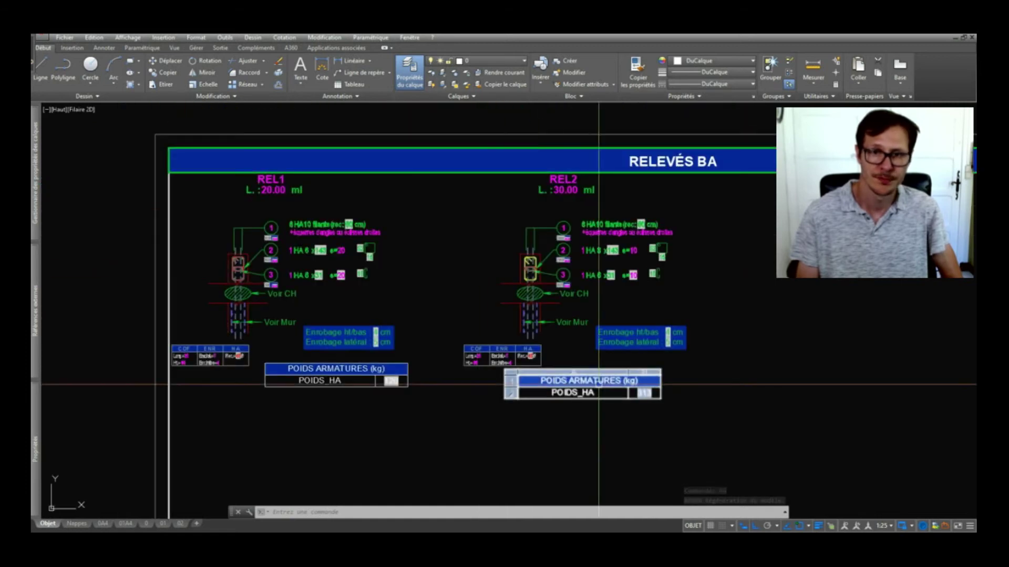
pyautogui.scroll(-5, 567, 302)
pyautogui.scroll(3, 468, 252)
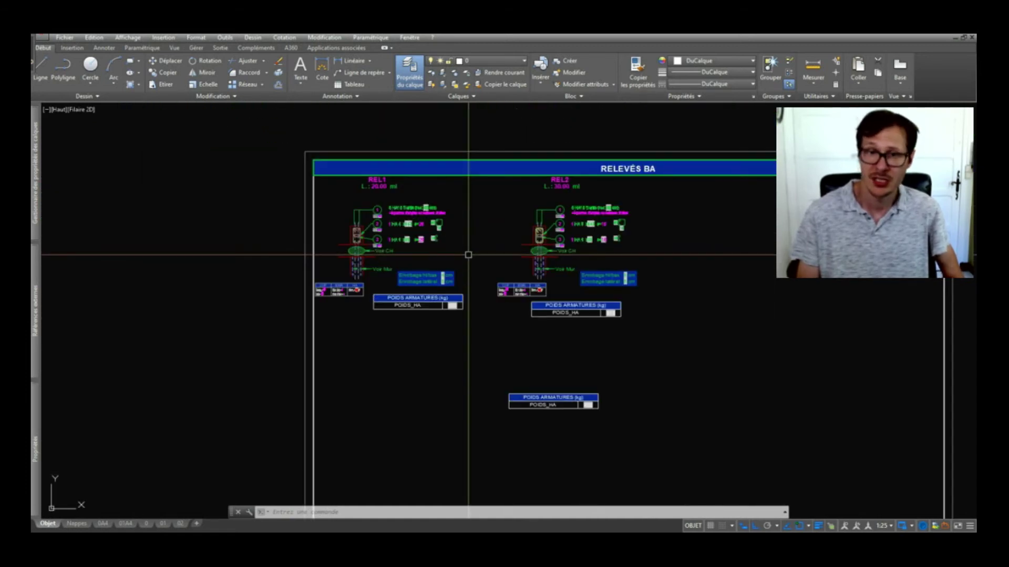
pyautogui.scroll(4, 541, 252)
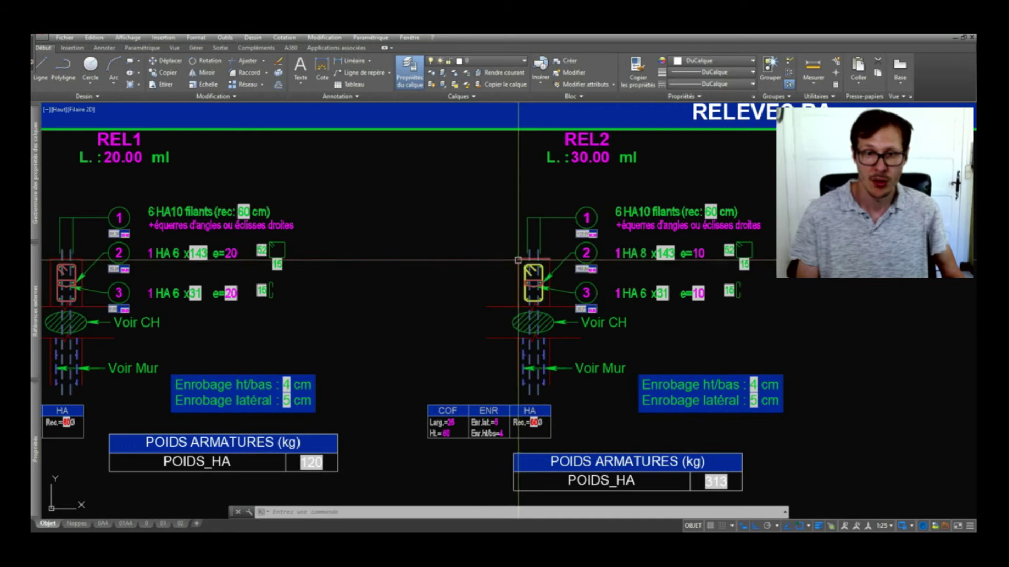
# Delete the Voir CH hatch and label from REL2, together with the dashed bars crossing its upper section
pyautogui.scroll(3, 495, 308)
pyautogui.click(495, 278)
pyautogui.click(476, 362)
pyautogui.press('Delete')
pyautogui.scroll(2, 626, 310)
pyautogui.click(610, 319)
pyautogui.click(554, 343)
pyautogui.press('Delete')
pyautogui.scroll(4, 495, 165)
pyautogui.click(455, 147)
pyautogui.click(591, 179)
pyautogui.press('Delete')
# Delete the dashed wall bars in the lower part of REL2 with the Voir Mur arrows and label
pyautogui.scroll(-5, 578, 142)
pyautogui.scroll(2, 591, 368)
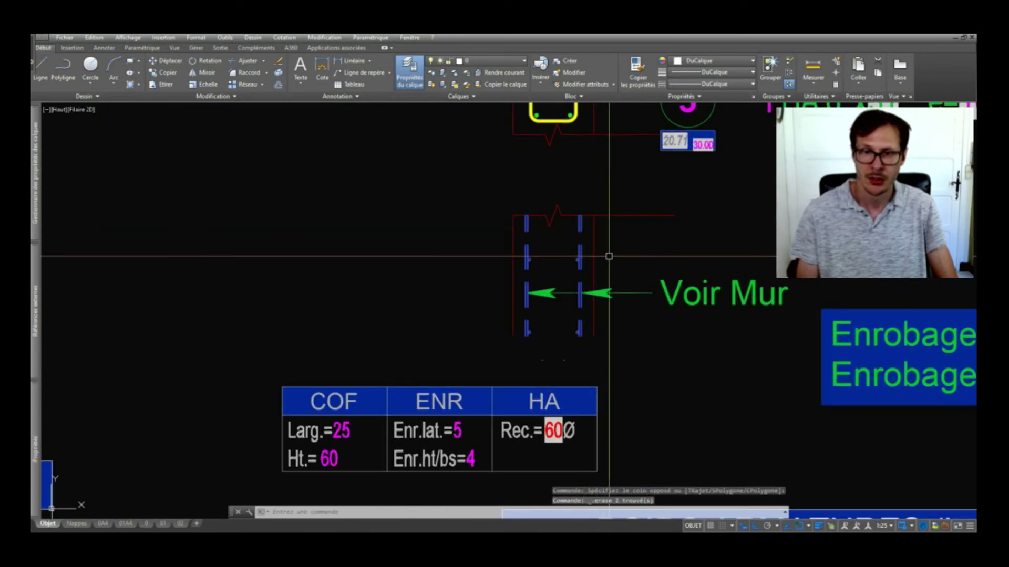
pyautogui.scroll(2, 609, 257)
pyautogui.click(584, 241)
pyautogui.click(484, 399)
pyautogui.press('Delete')
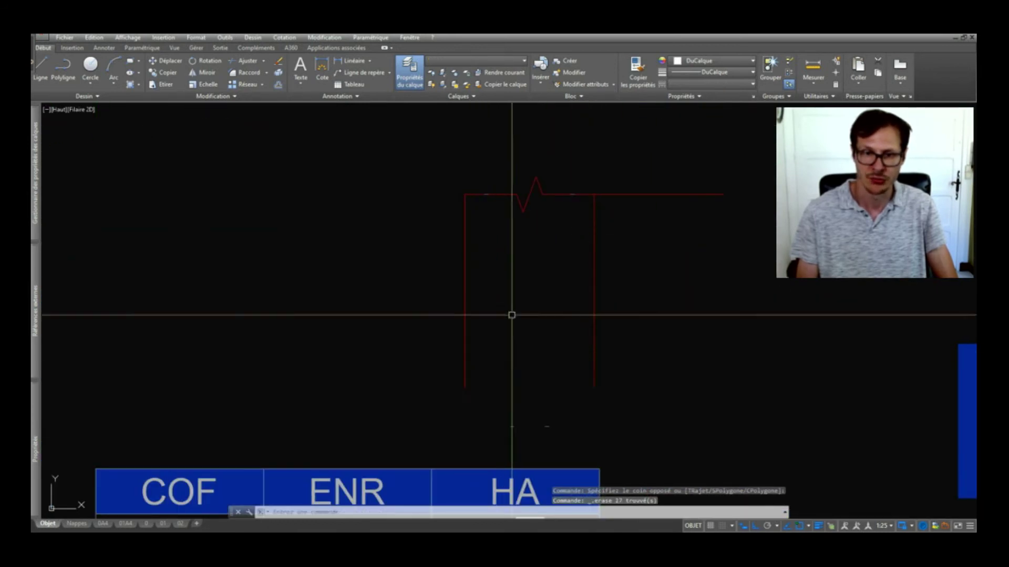
pyautogui.scroll(-4, 512, 315)
# Draw a vertical line joining REL2's upper and lower outlines along the left face
pyautogui.scroll(5, 483, 210)
pyautogui.write('l')
pyautogui.press('Return')
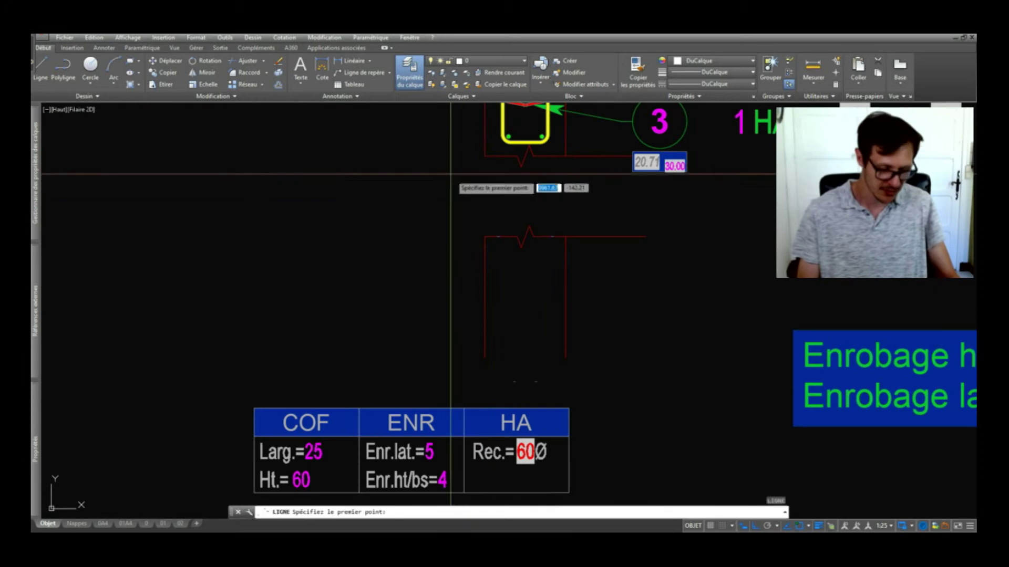
pyautogui.click(484, 156)
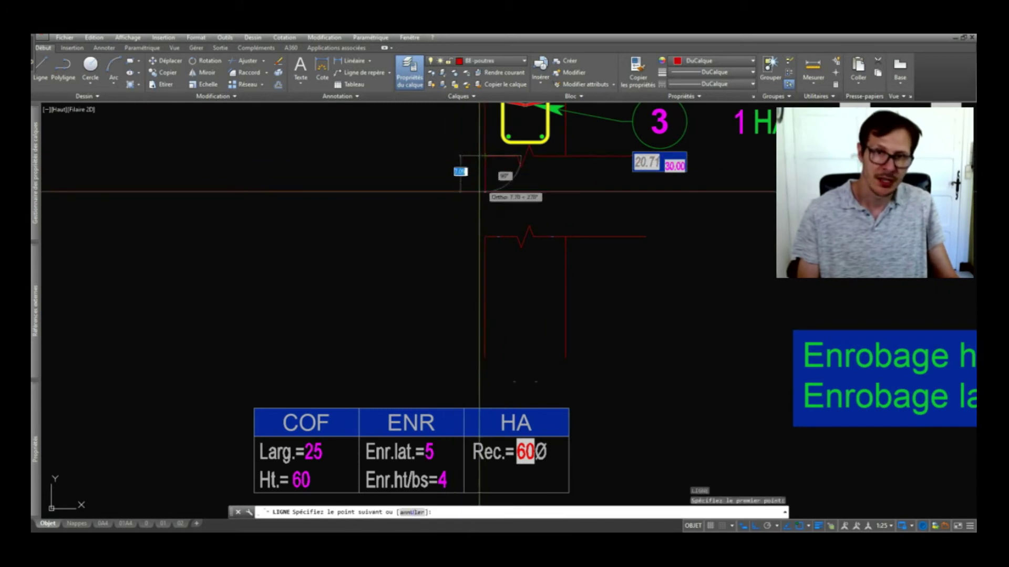
pyautogui.click(485, 237)
pyautogui.press('Return')
pyautogui.click(485, 222)
pyautogui.click(484, 225)
pyautogui.click(485, 236)
pyautogui.click(485, 236)
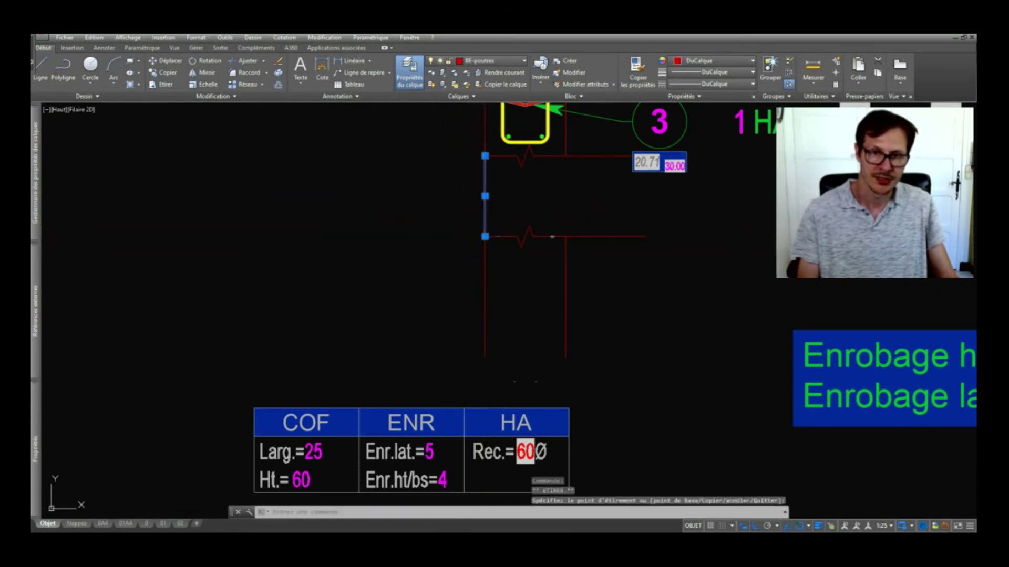
pyautogui.press('Escape')
pyautogui.press('Escape')
# Delete REL2's lower break line, and rotate the upper one to vertical and place it in the gap on the right face
pyautogui.click(525, 235)
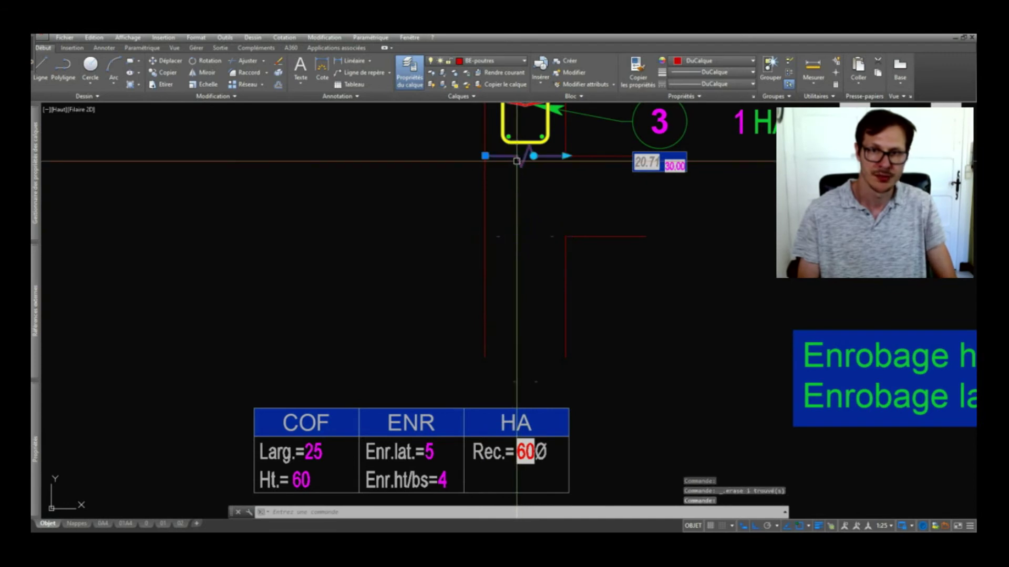
pyautogui.click(509, 196)
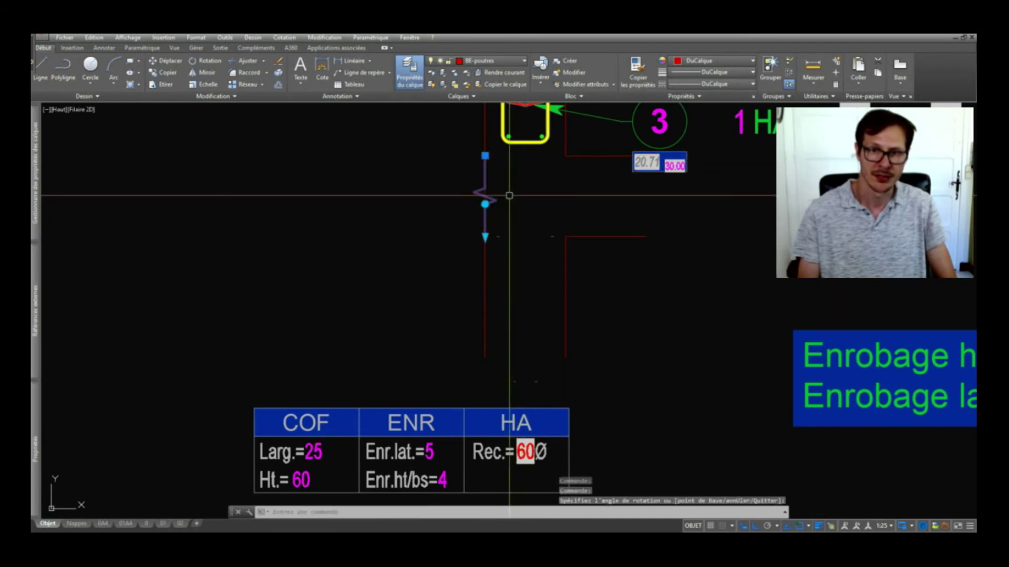
pyautogui.click(485, 155)
pyautogui.click(565, 156)
pyautogui.click(566, 156)
pyautogui.scroll(2, 565, 203)
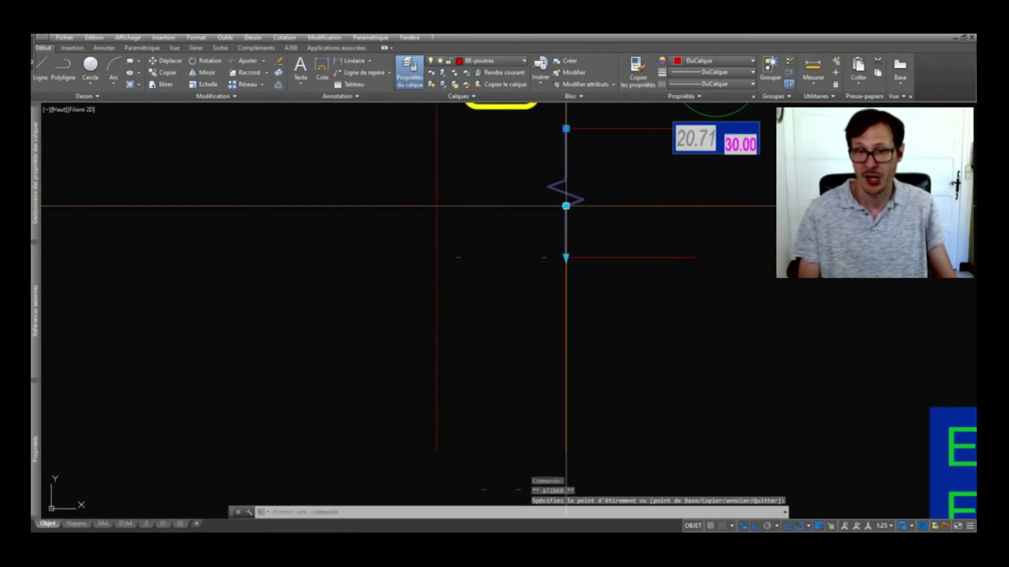
pyautogui.press('Escape')
pyautogui.press('Escape')
# Delete the leftover dashed bar fragments inside REL2's outline
pyautogui.click(541, 288)
pyautogui.press('Delete')
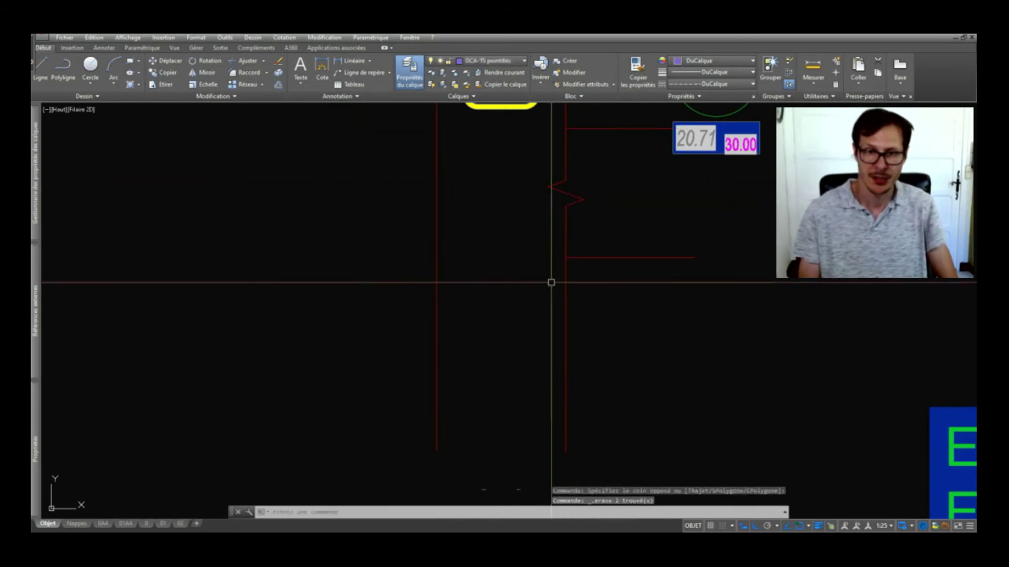
pyautogui.scroll(-2, 549, 284)
pyautogui.scroll(-4, 421, 337)
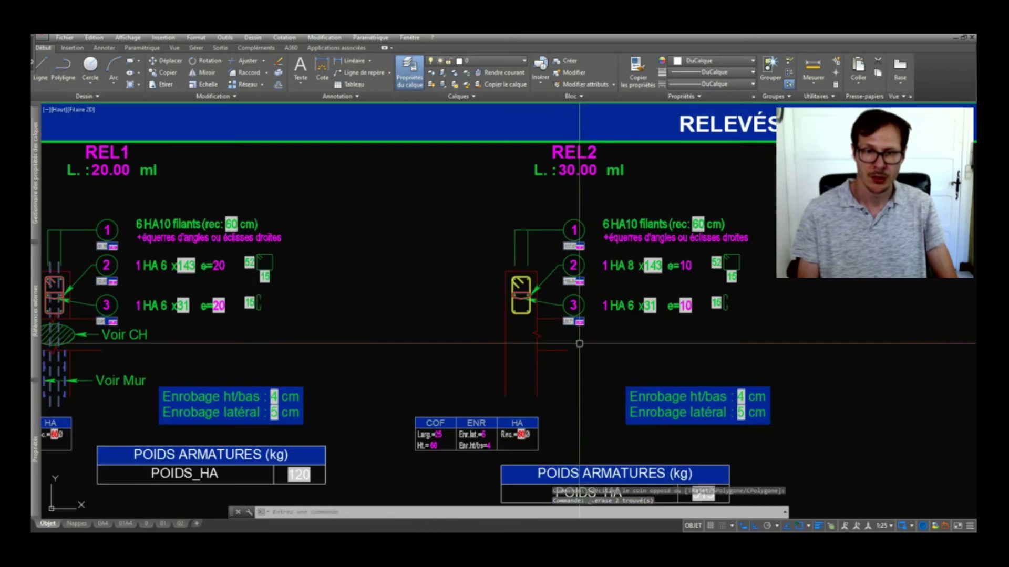
pyautogui.scroll(4, 427, 263)
pyautogui.scroll(-4, 428, 258)
pyautogui.scroll(4, 425, 274)
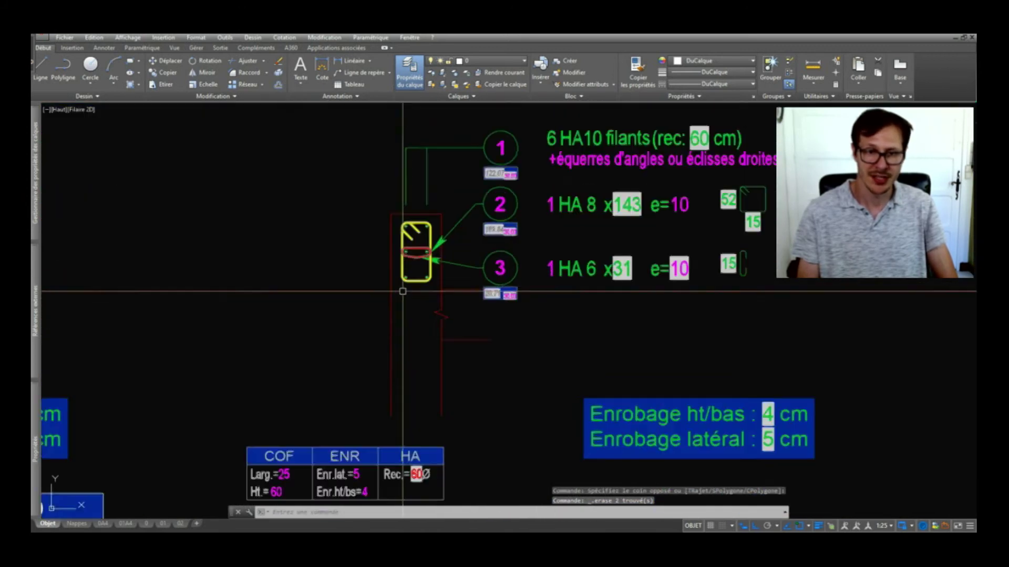
pyautogui.scroll(-4, 424, 274)
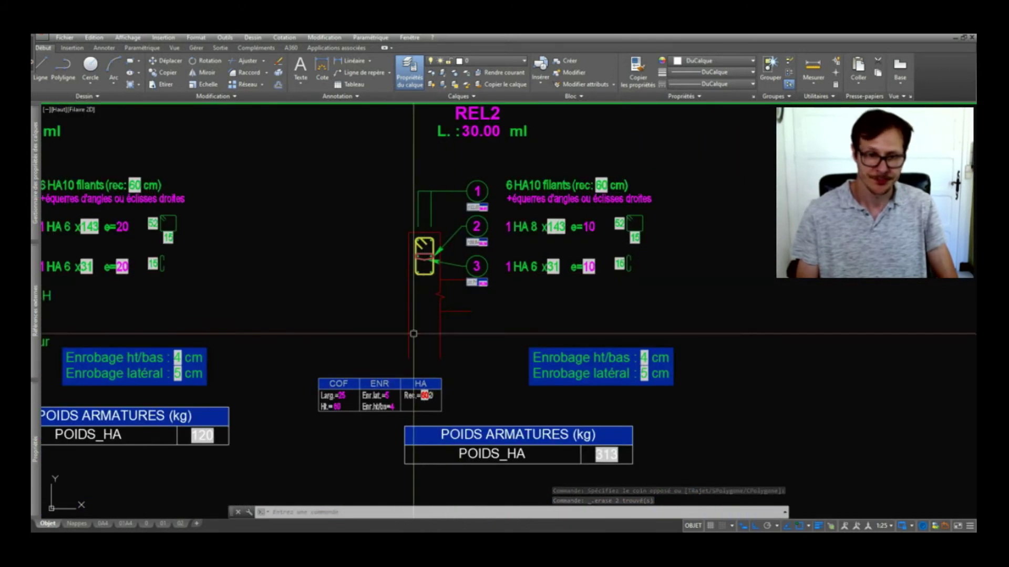
# Set the height (Ht.) in REL2's data table to 70
pyautogui.scroll(4, 334, 420)
pyautogui.doubleClick(342, 383)
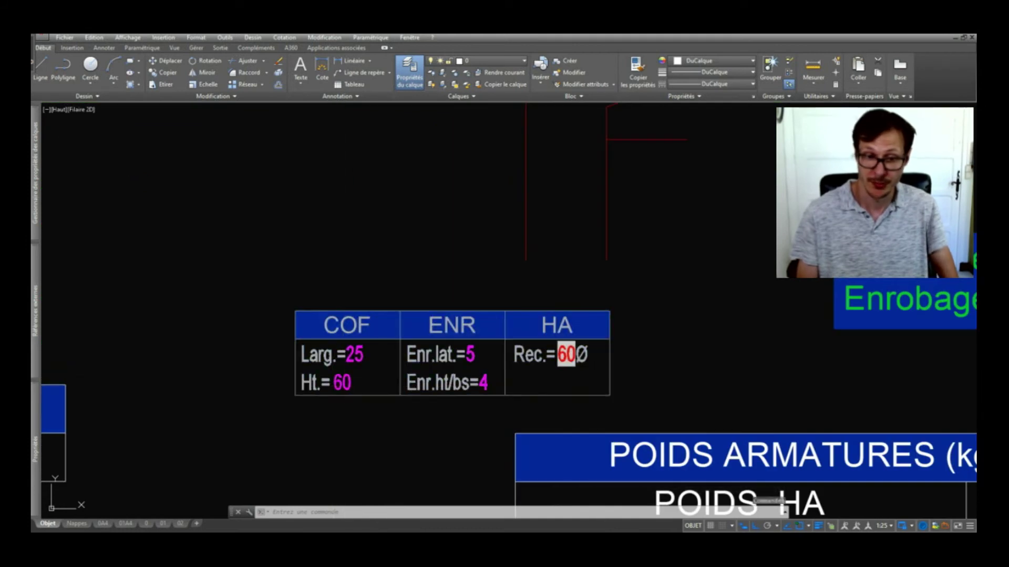
pyautogui.press('Return')
pyautogui.scroll(-5, 500, 356)
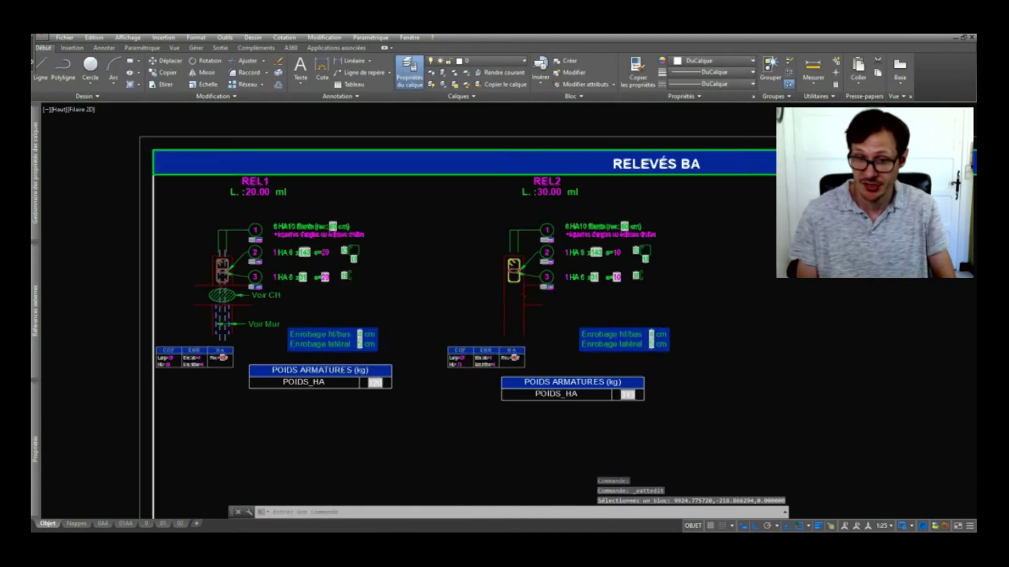
# Update REL2's fields with METTREAJOURCHAMP to carry the 70 cm height over to the bar lengths
pyautogui.write('m')
pyautogui.press('Return')
pyautogui.scroll(4, 547, 310)
pyautogui.click(759, 178)
pyautogui.click(250, 363)
pyautogui.press('Return')
pyautogui.scroll(2, 678, 225)
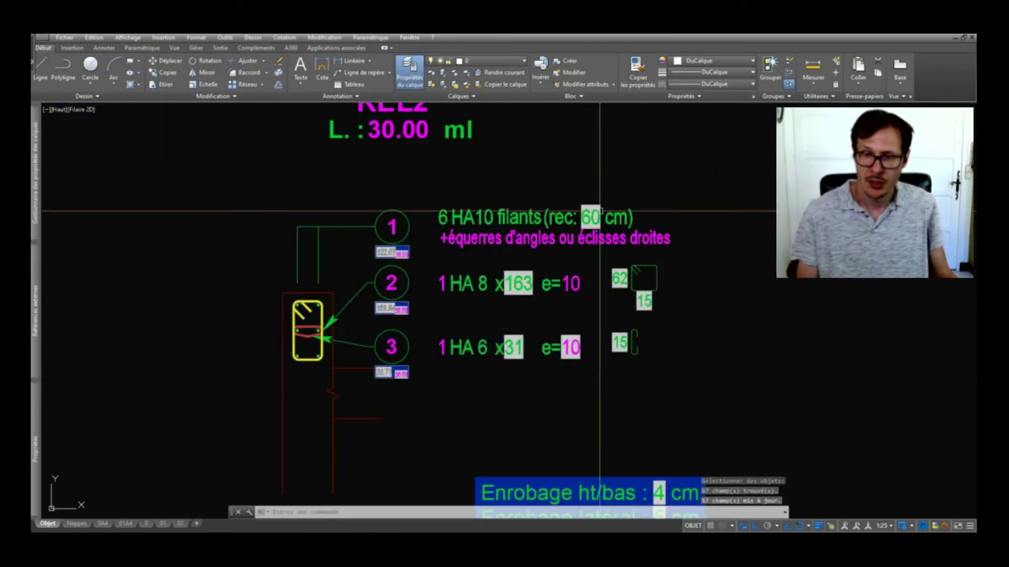
# Set both concrete covers in REL2's data table, ENR_2 (Enr.ht/bs) and ENR_1 (Enr.lat.), to 3
pyautogui.scroll(-4, 614, 211)
pyautogui.scroll(6, 463, 345)
pyautogui.doubleClick(559, 305)
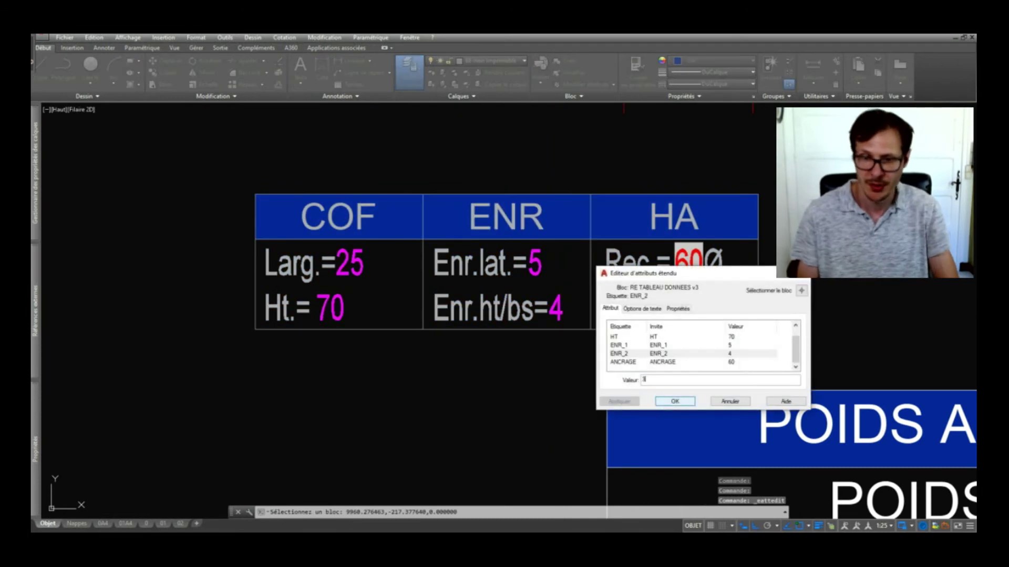
pyautogui.click(675, 401)
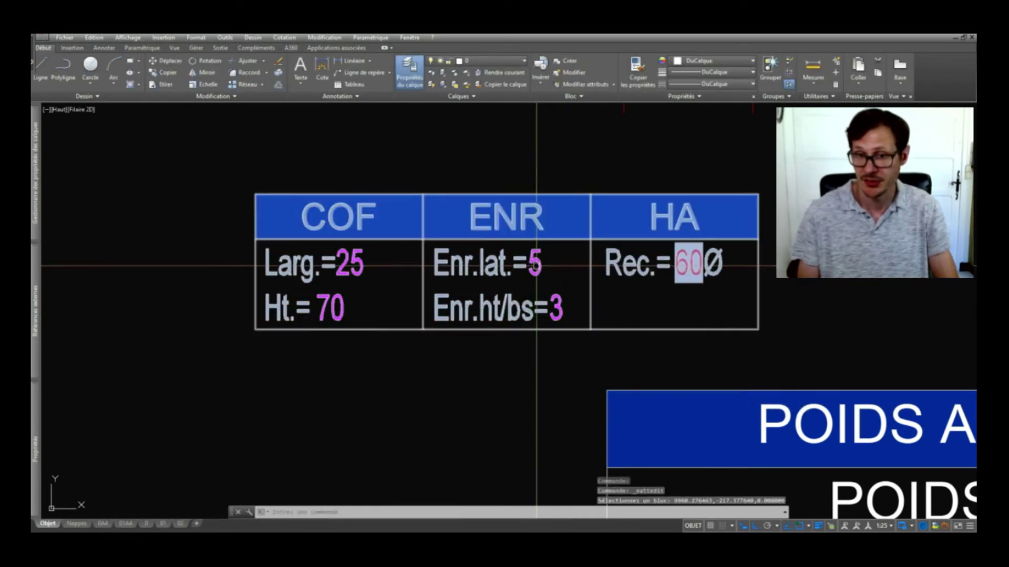
pyautogui.click(537, 266)
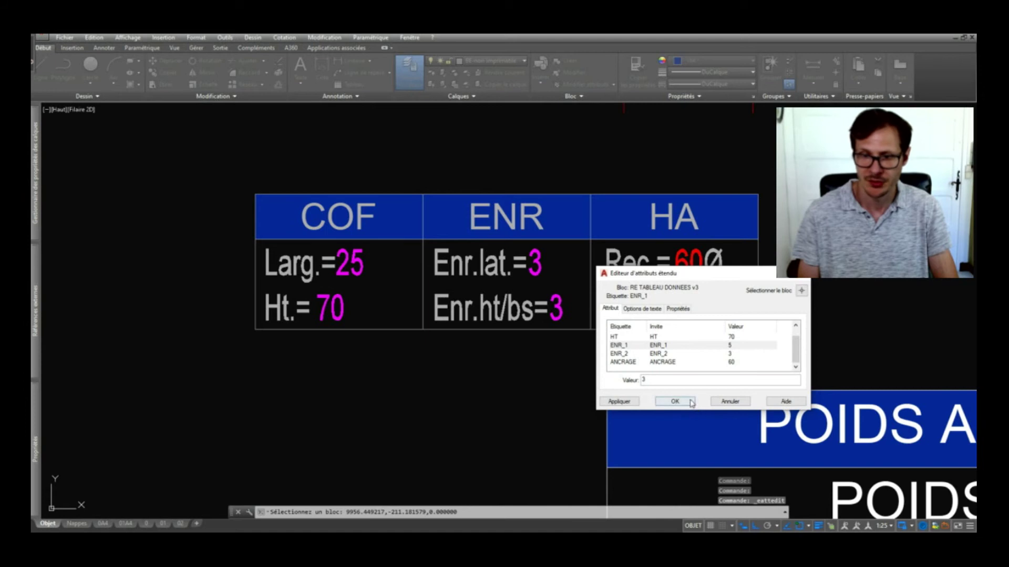
pyautogui.click(690, 403)
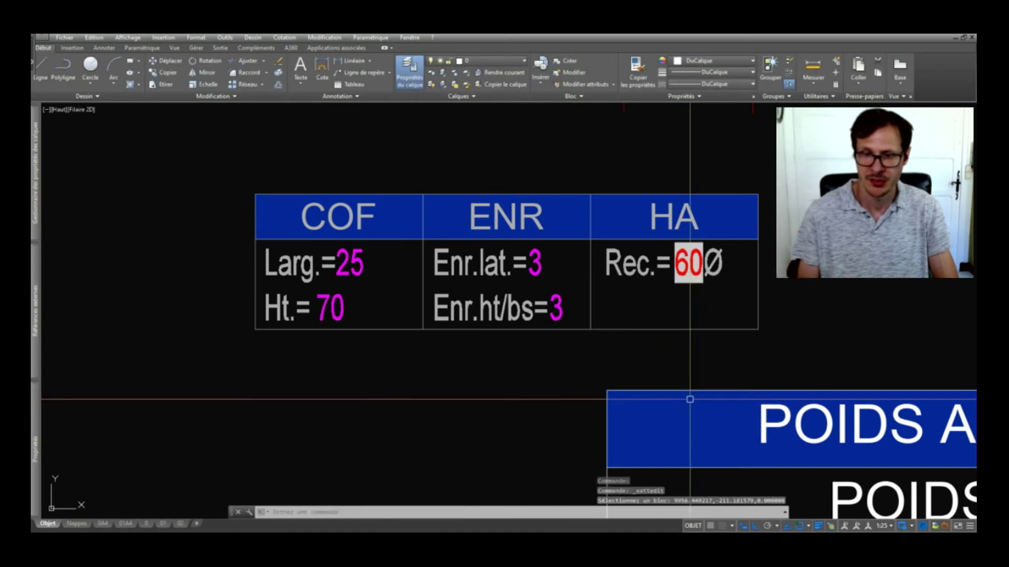
# Set the ANCRAGE (Rec.) value in REL2's data table to 50
pyautogui.click(688, 264)
pyautogui.write('50')
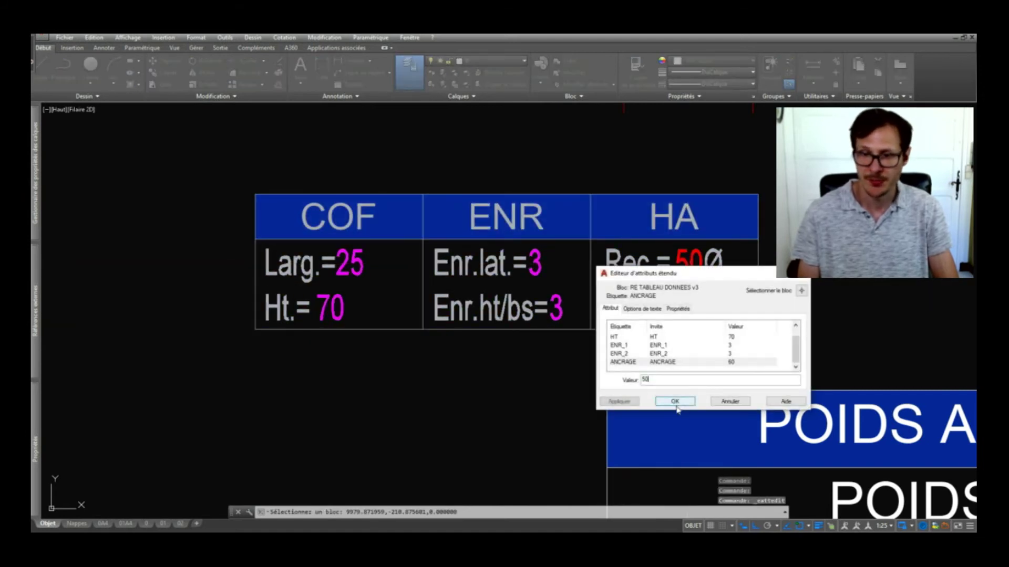
pyautogui.click(676, 404)
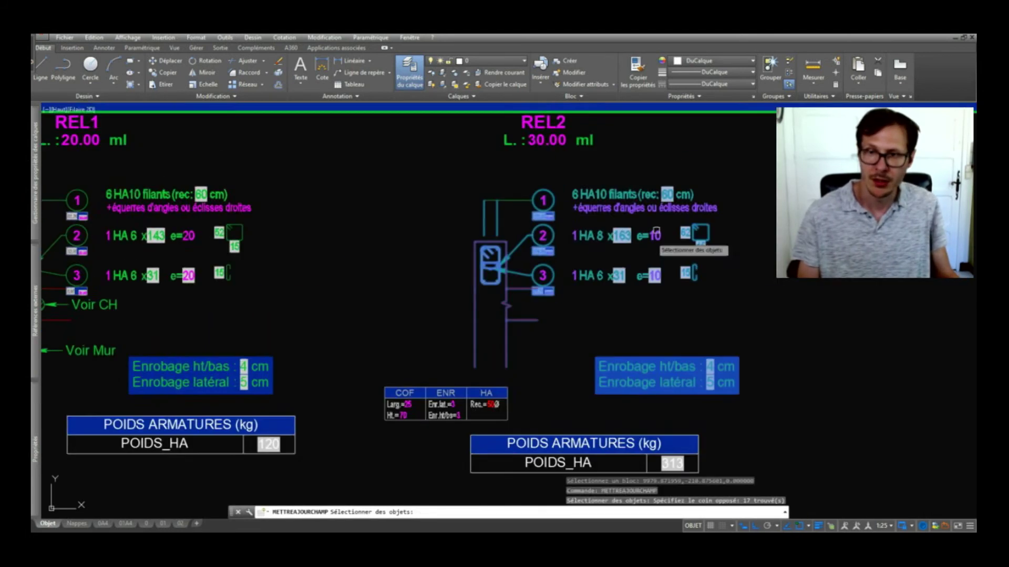
# Update REL2's fields with METTREAJOURCHAMP to apply the 3 cm covers and the 50Ø lap
pyautogui.moveTo(778, 190); pyautogui.dragTo(482, 299)
pyautogui.press('Return')
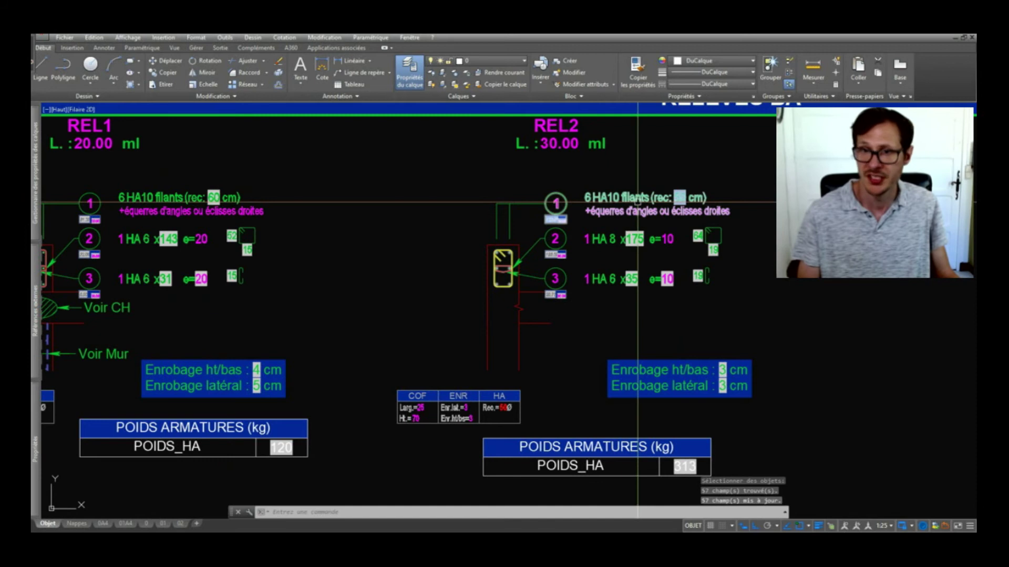
pyautogui.scroll(6, 502, 246)
# Change REL2's longitudinal bars (mark 1) to diameter 12, keeping 6 bars
pyautogui.scroll(-8, 496, 255)
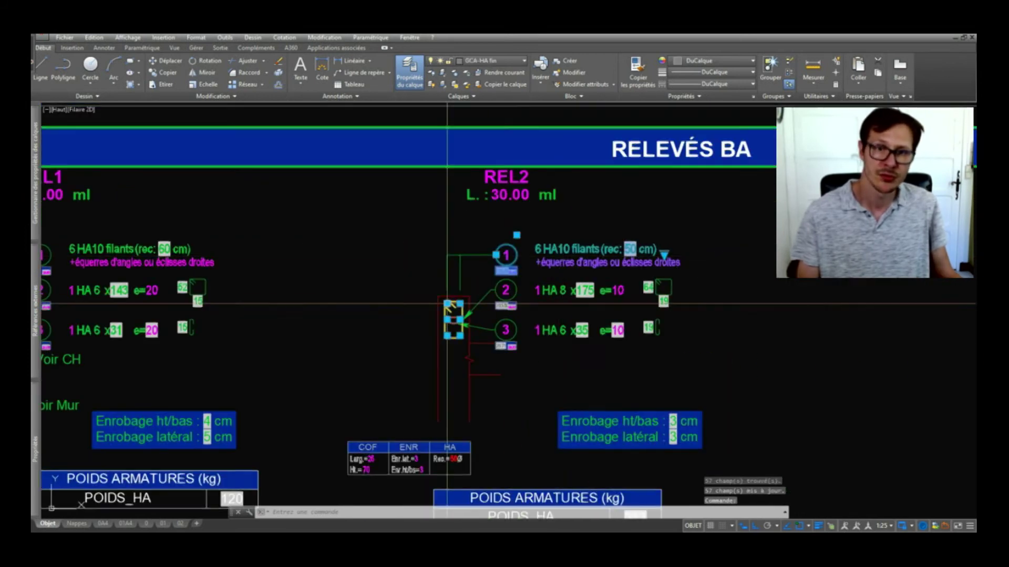
pyautogui.click(663, 255)
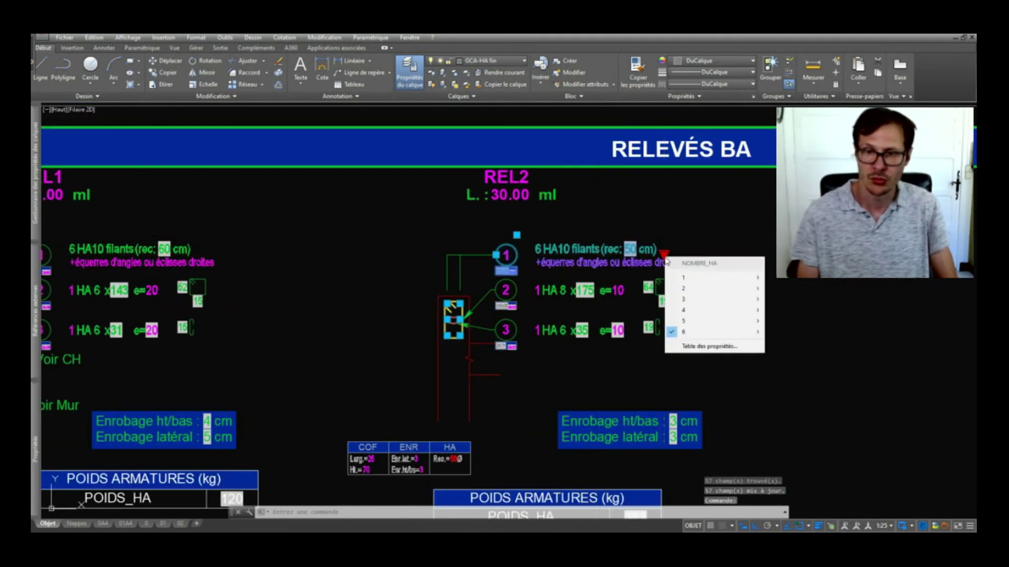
pyautogui.press('Right')
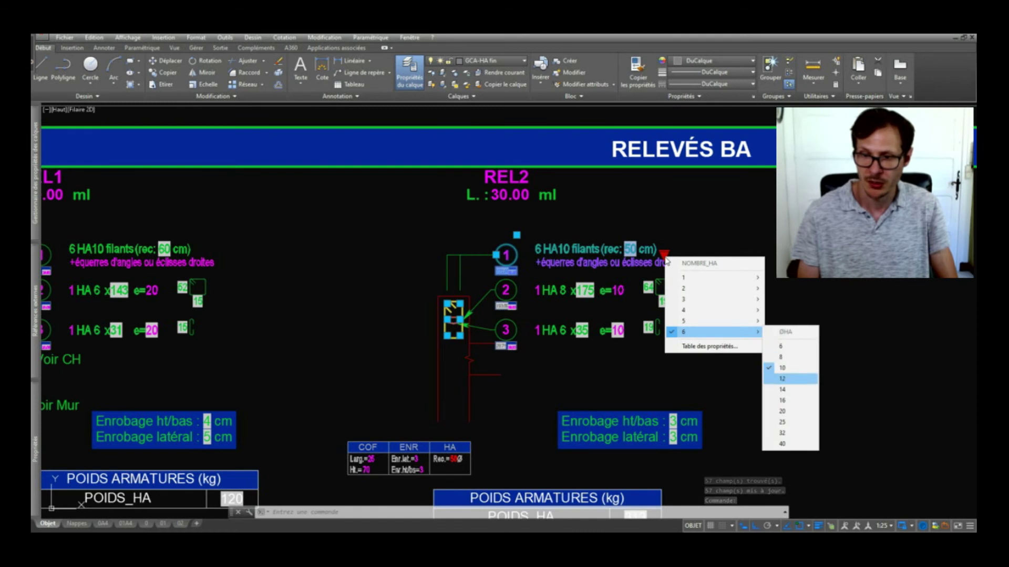
pyautogui.press('Return')
# Run METTREAJOURCHAMP twice on REL2's section and bar marks to recalculate the fields for the HA12 bars
pyautogui.write('met')
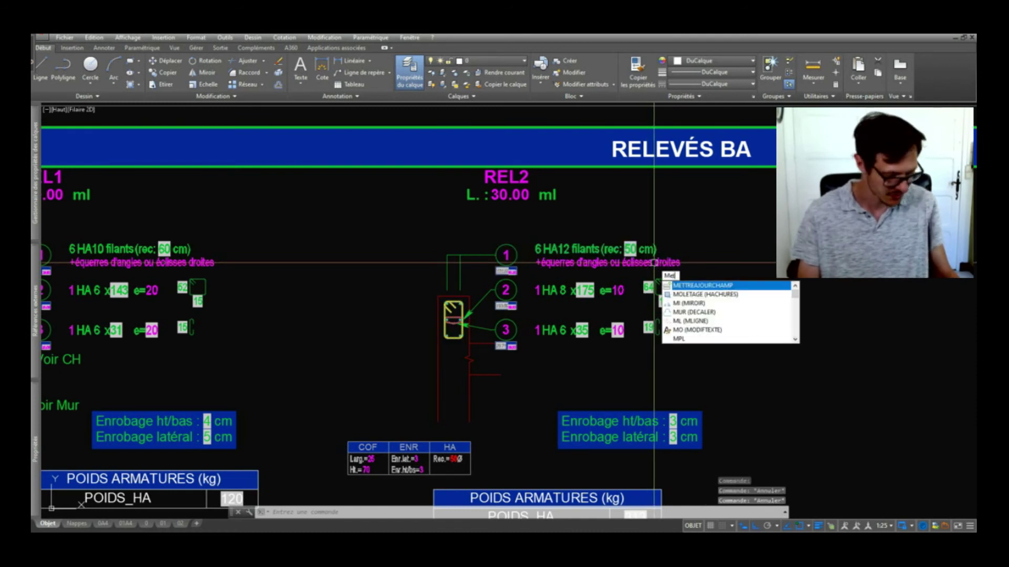
pyautogui.press('Return')
pyautogui.click(725, 227)
pyautogui.click(421, 392)
pyautogui.press('Return')
pyautogui.press('Return')
pyautogui.click(711, 241)
pyautogui.click(502, 351)
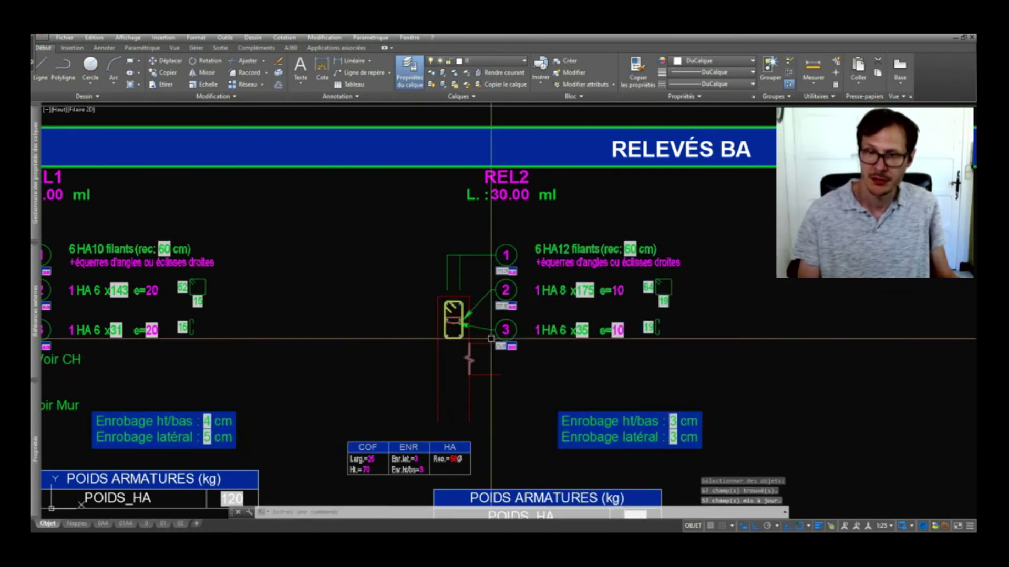
pyautogui.moveTo(384, 399); pyautogui.dragTo(462, 358, button='middle')
pyautogui.press('Return')
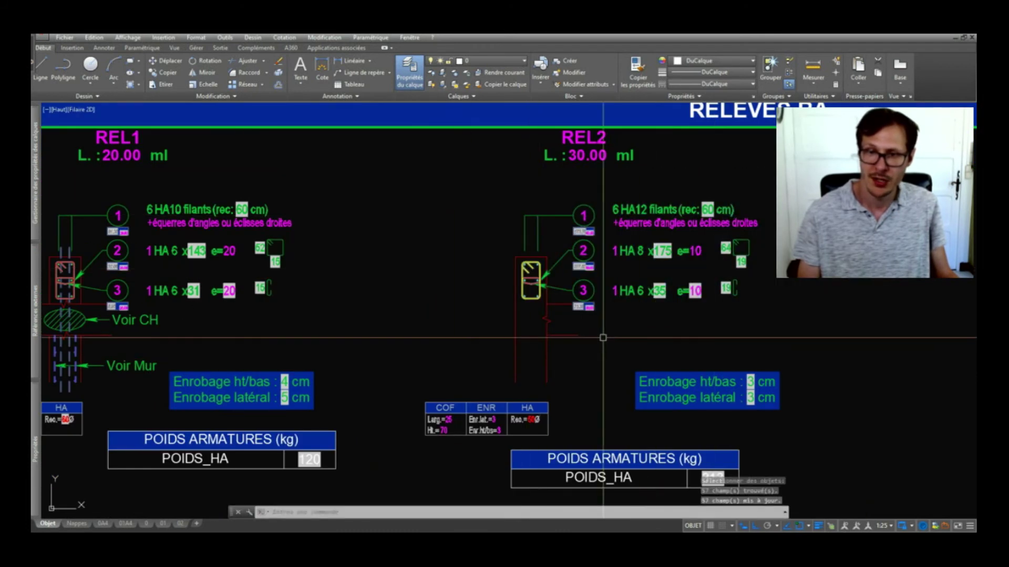
# Run METTREAJOURCHAMP on REL2's HA 8 stirrup group (mark 2) to recalculate its length and weight fields
pyautogui.scroll(2, 716, 246)
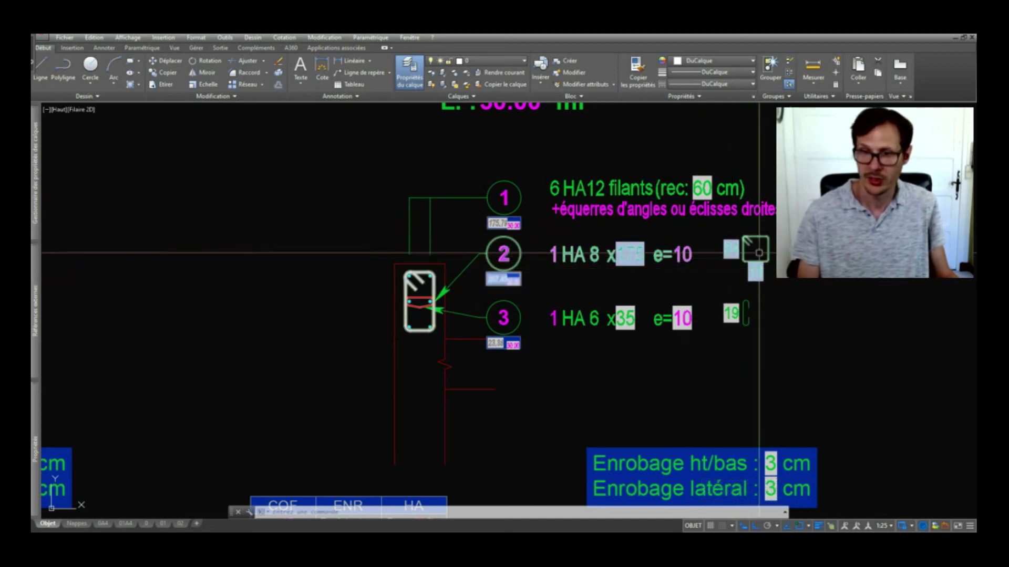
pyautogui.press('Return')
pyautogui.click(741, 270)
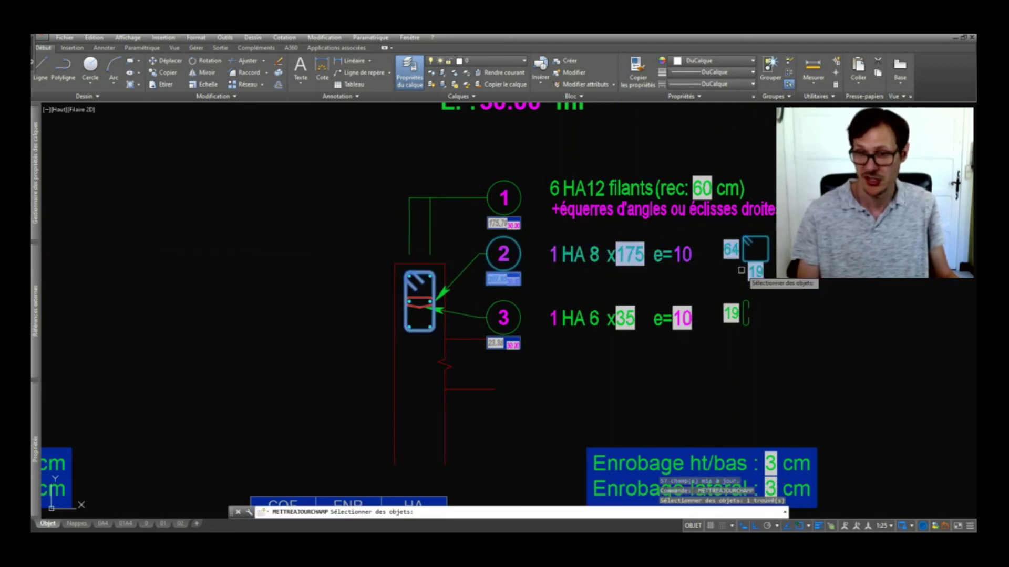
pyautogui.press('Return')
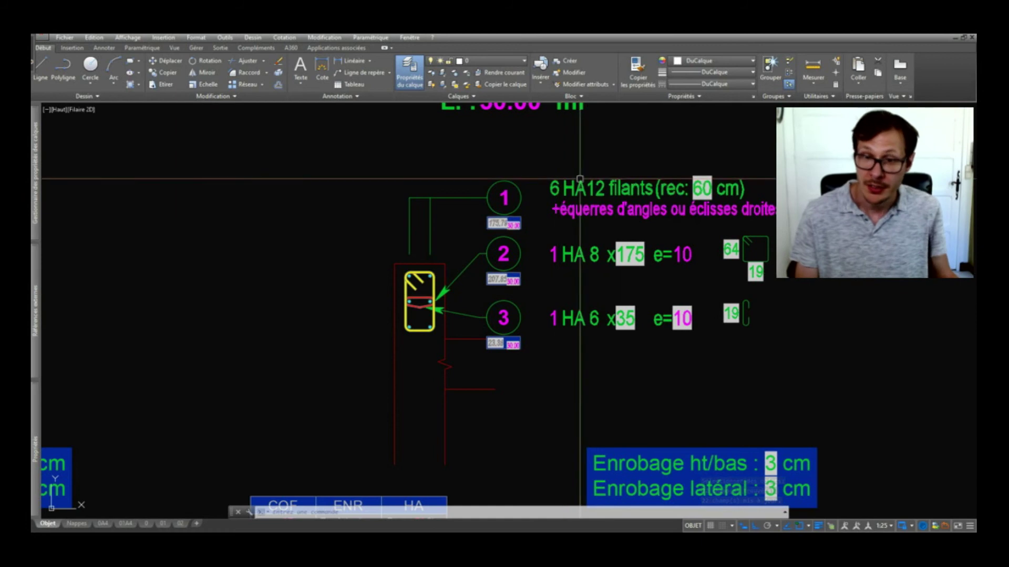
# Update the fields of REL2's mark 3 bars, cover notes, data table and POIDS ARMATURES table with METTREAJOURCHAMP
pyautogui.scroll(-3, 581, 210)
pyautogui.write('met')
pyautogui.press('Return')
pyautogui.click(940, 266)
pyautogui.click(480, 482)
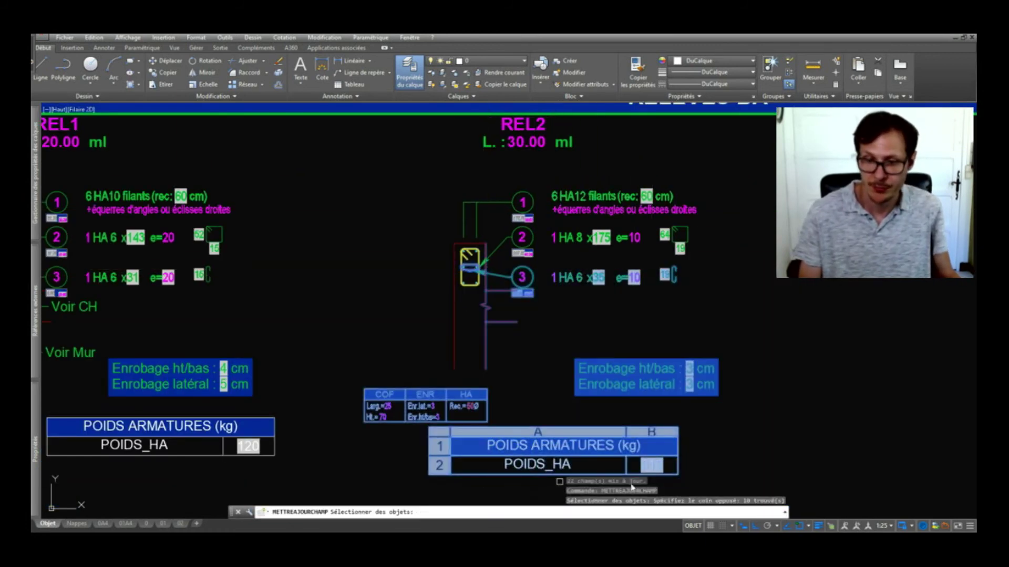
pyautogui.press('Return')
# Update all fields across the RELEVÉS BA sheet with METTREAJOURCHAMP, covering REL1, REL2 and the separate overall POIDS ARMATURES table
pyautogui.scroll(-4, 666, 237)
pyautogui.scroll(4, 631, 428)
pyautogui.press('Return')
pyautogui.click(707, 335)
pyautogui.click(360, 409)
pyautogui.press('Return')
pyautogui.scroll(-3, 468, 376)
pyautogui.press('Return')
pyautogui.click(75, 409)
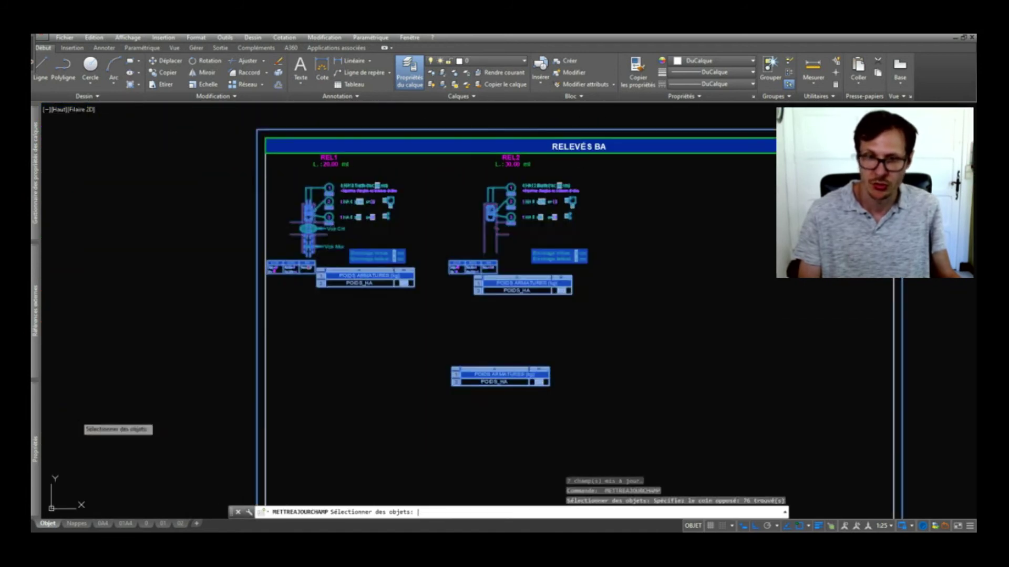
pyautogui.press('Return')
pyautogui.scroll(8, 520, 391)
pyautogui.scroll(-8, 611, 435)
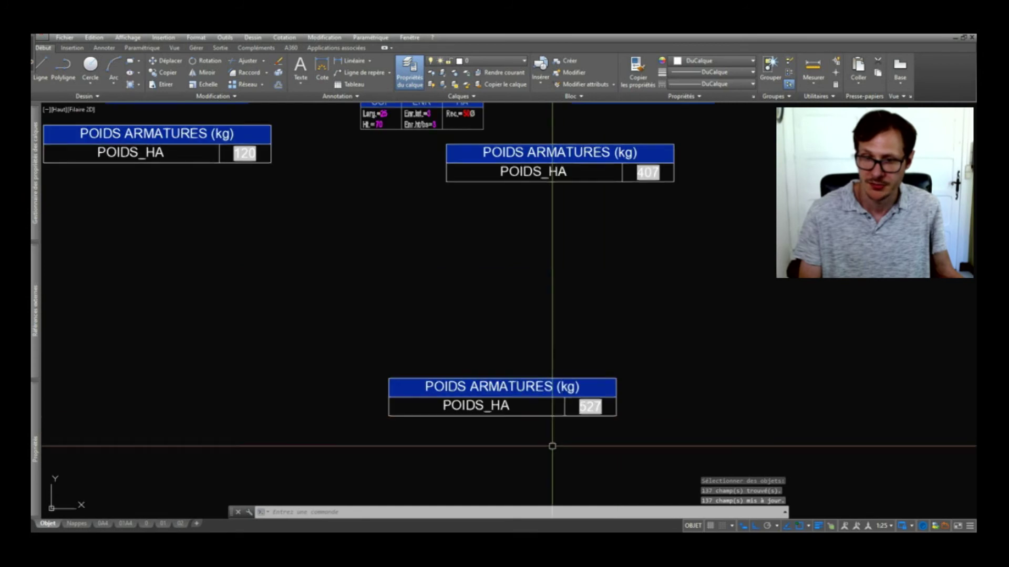